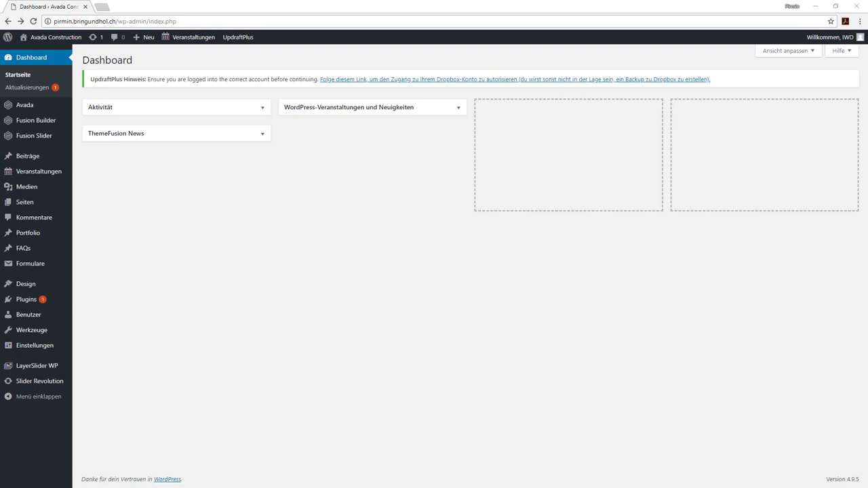
# - Look through the Avada theme's importable demos and locate the Construction demo
pyautogui.click(33, 286)
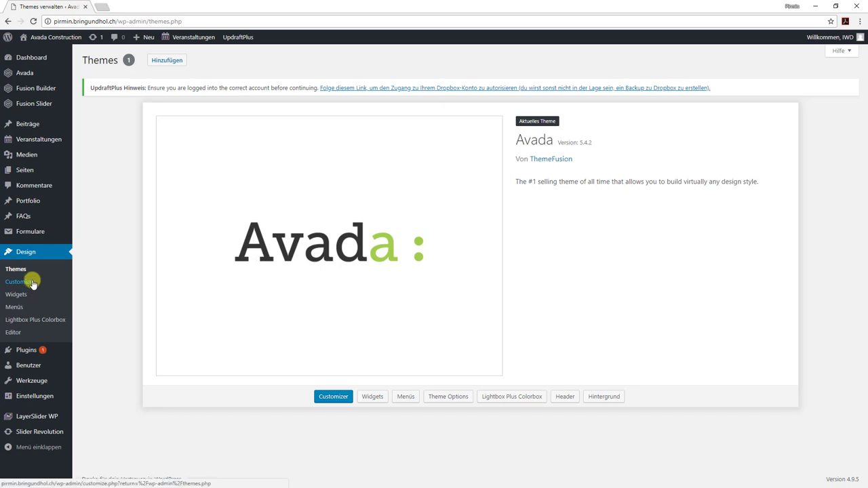
pyautogui.click(39, 76)
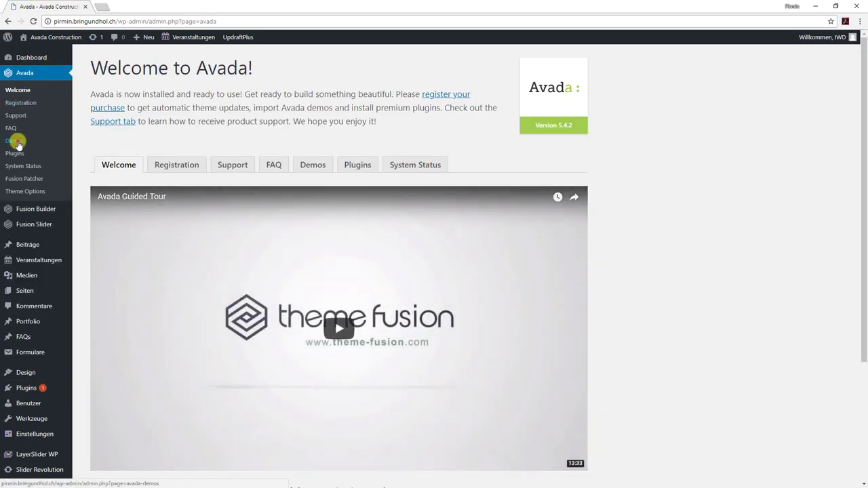
pyautogui.click(18, 143)
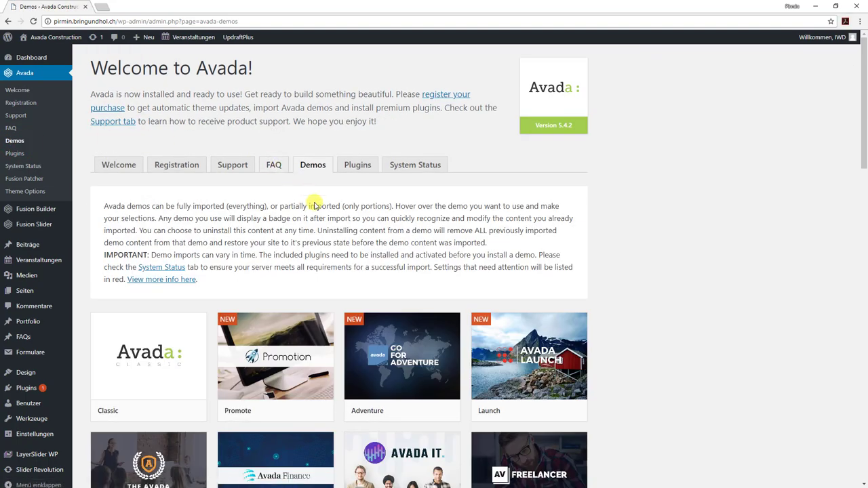
pyautogui.scroll(-1, 294, 405)
pyautogui.scroll(-5, 293, 405)
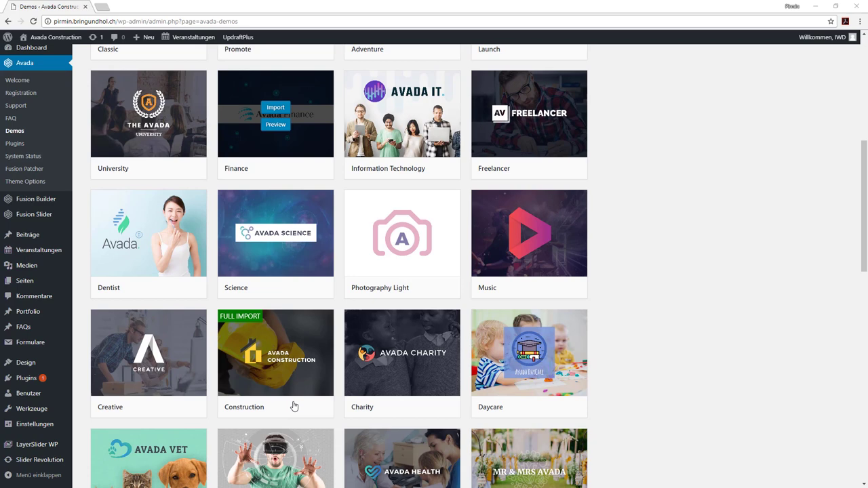
pyautogui.moveTo(296, 382)
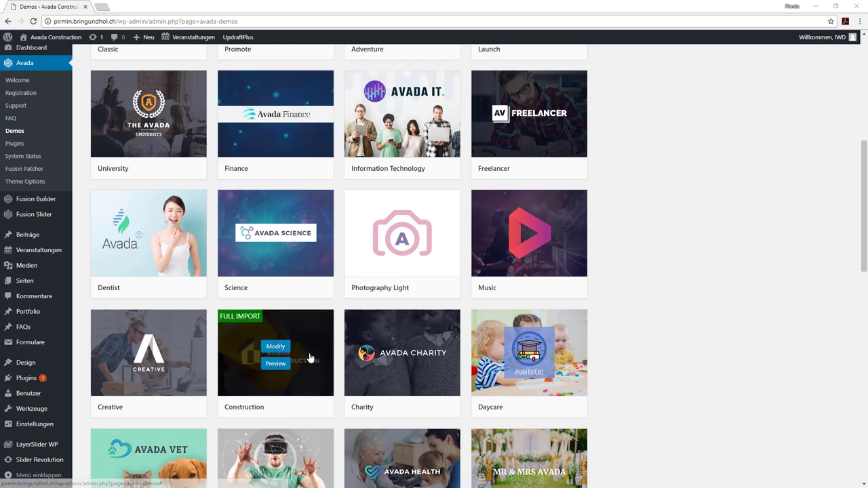
# - View the live Home page of the site and open its About page
pyautogui.moveTo(152, 42)
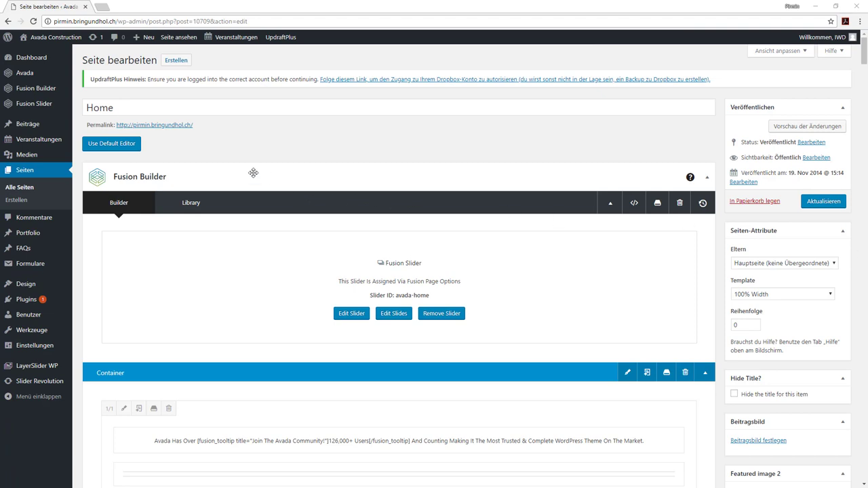
pyautogui.click(178, 38)
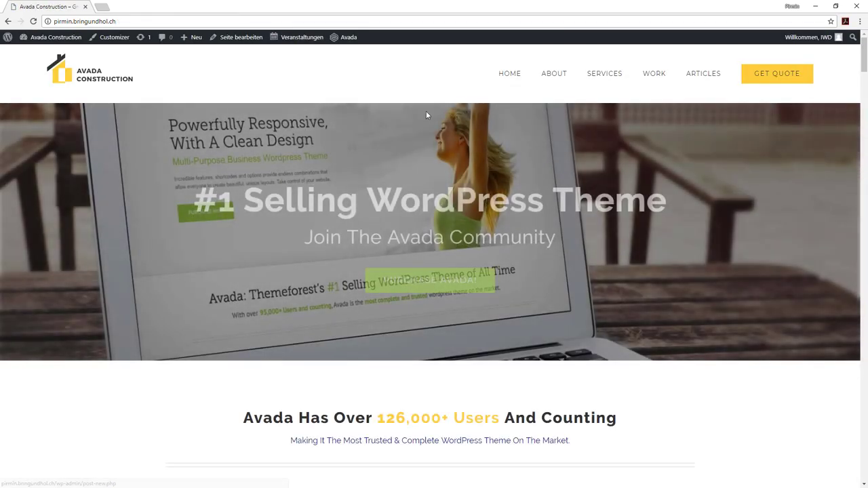
pyautogui.click(553, 79)
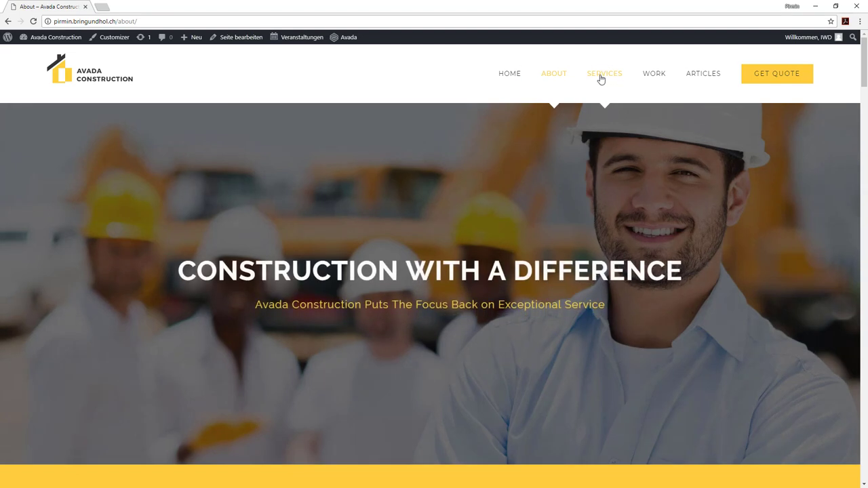
# - Create a new page and insert a container with two 1/2 columns in Fusion Builder
pyautogui.click(197, 42)
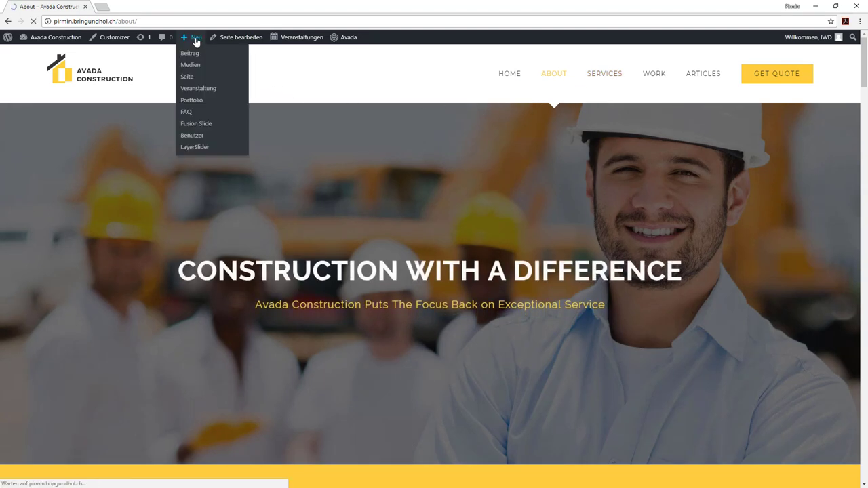
pyautogui.click(189, 80)
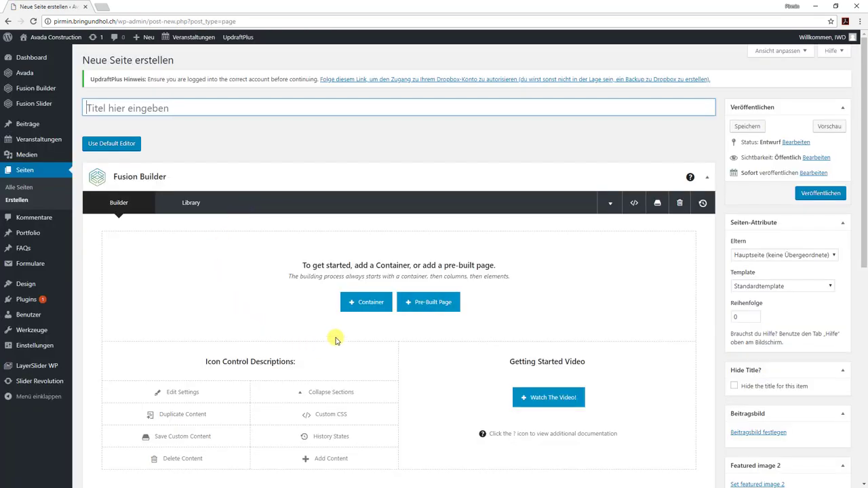
pyautogui.click(370, 304)
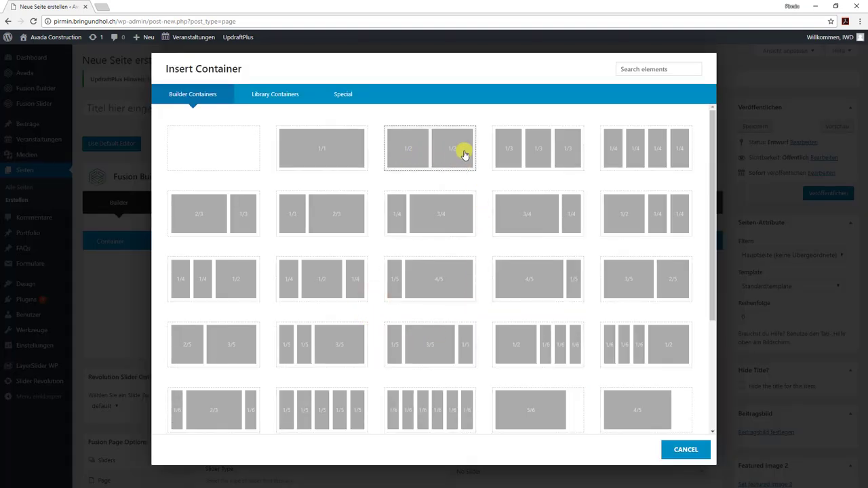
pyautogui.click(415, 155)
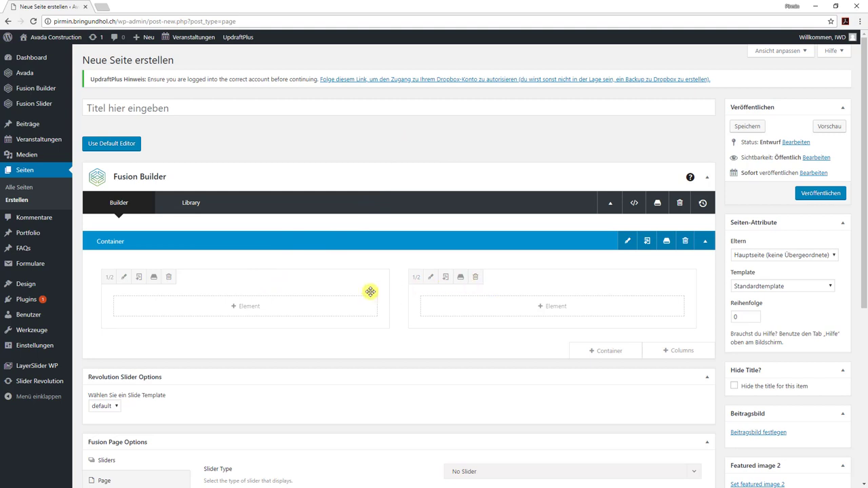
# - Add a Text Block element to the container's first 1/2 column and remove its placeholder text
pyautogui.click(243, 307)
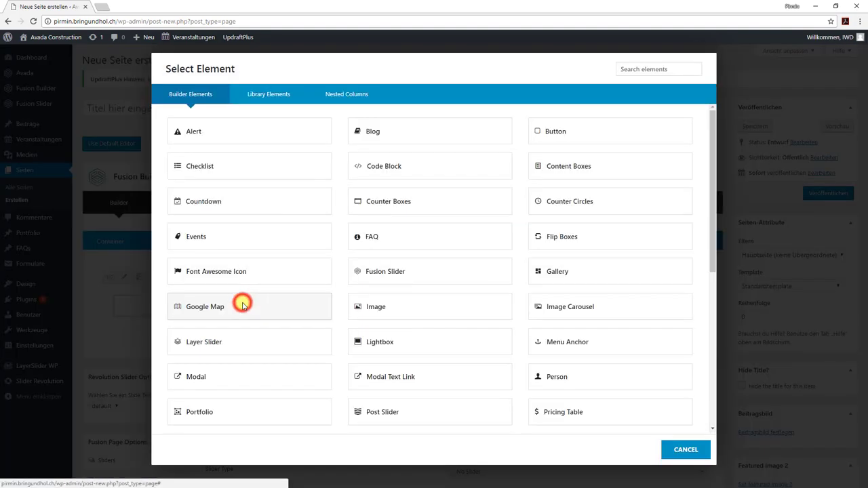
pyautogui.scroll(-5, 243, 307)
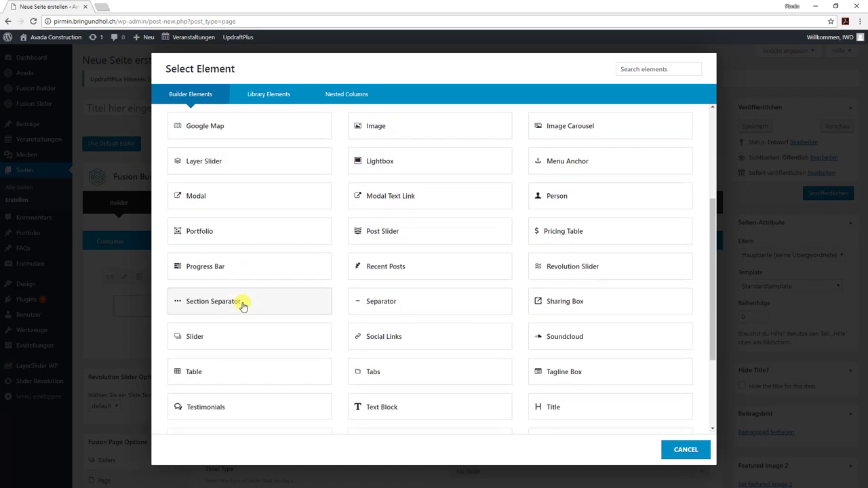
pyautogui.click(390, 409)
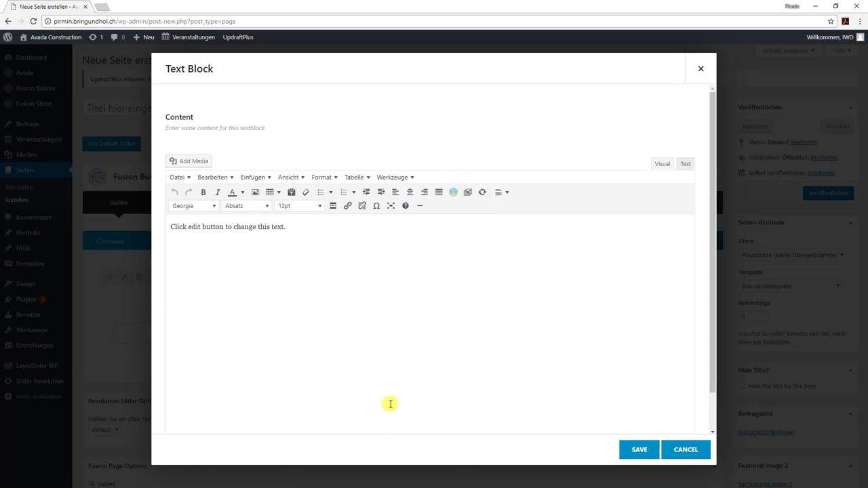
pyautogui.tripleClick(226, 228)
pyautogui.press('Delete')
pyautogui.write('asdfashdl')
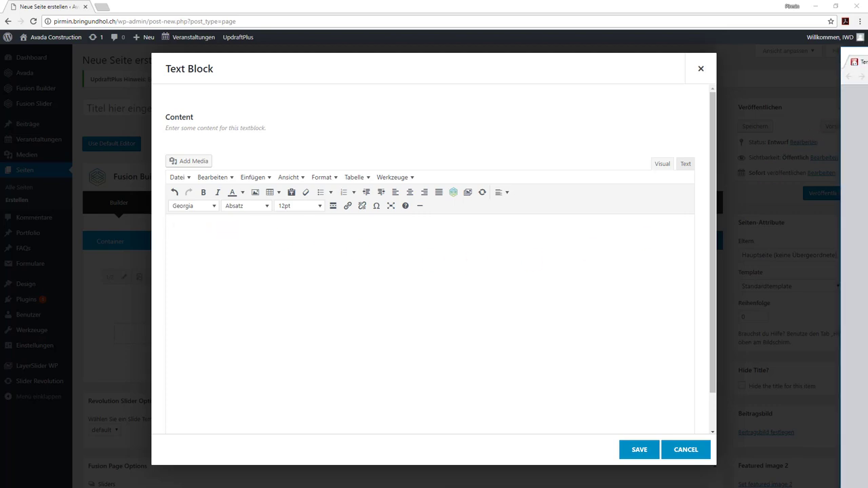
# - Copy the description on the immoseetal.ch Terrassenhaus Aesch page, from the red heading through the Sanitärapparate paragraph
pyautogui.moveTo(867, 24); pyautogui.dragTo(157, 34)
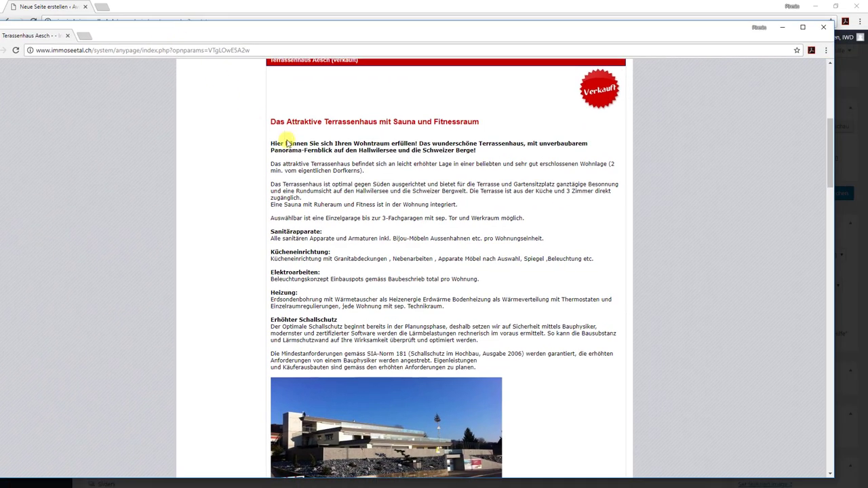
pyautogui.moveTo(272, 121); pyautogui.dragTo(556, 243)
pyautogui.hotkey('ctrl', 'c')
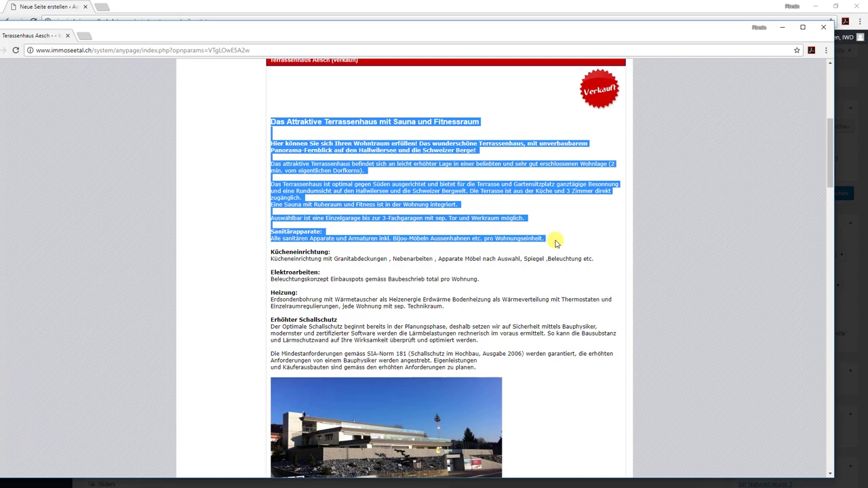
pyautogui.moveTo(301, 29); pyautogui.dragTo(867, 61)
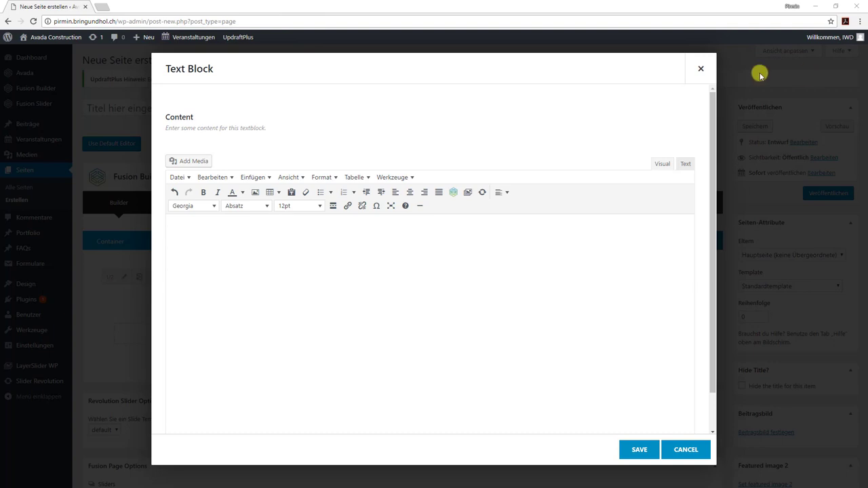
# - Paste the copied Terrassenhaus description into the text block as plain text without formatting and save the element
pyautogui.click(290, 251)
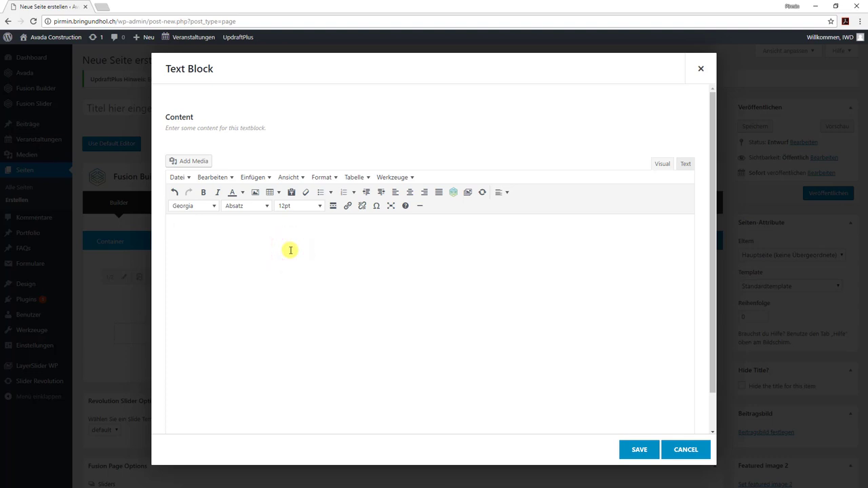
pyautogui.click(291, 194)
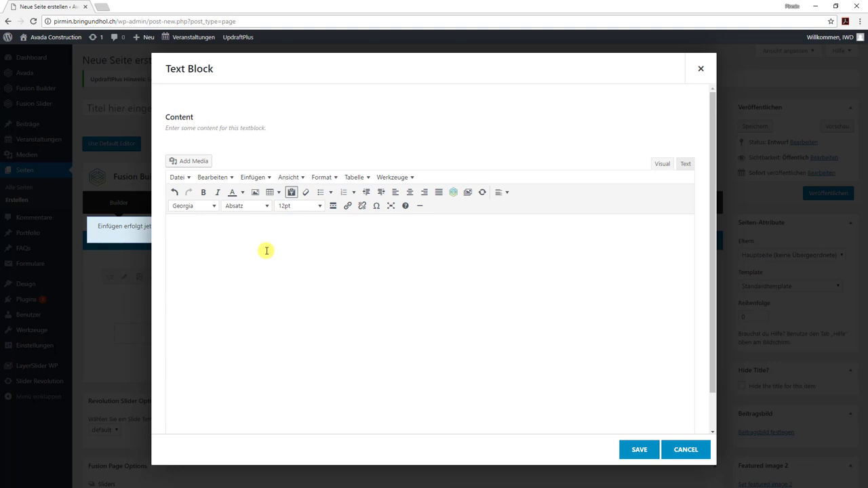
pyautogui.hotkey('ctrl', 'v')
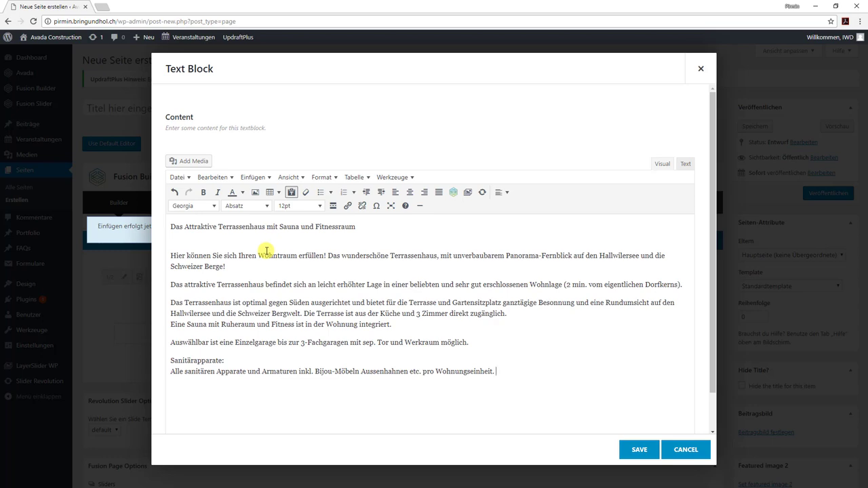
pyautogui.click(635, 451)
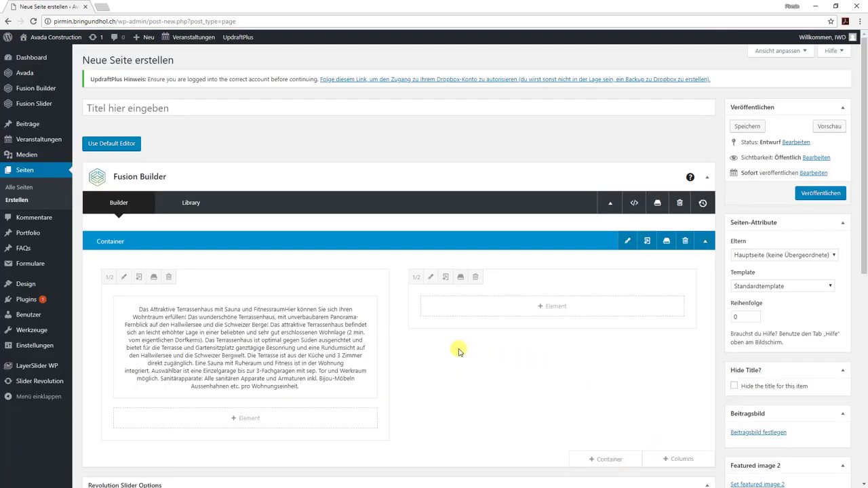
# - Reopen the text block in the first column to review its pasted text, saving it again on closing
pyautogui.moveTo(337, 310)
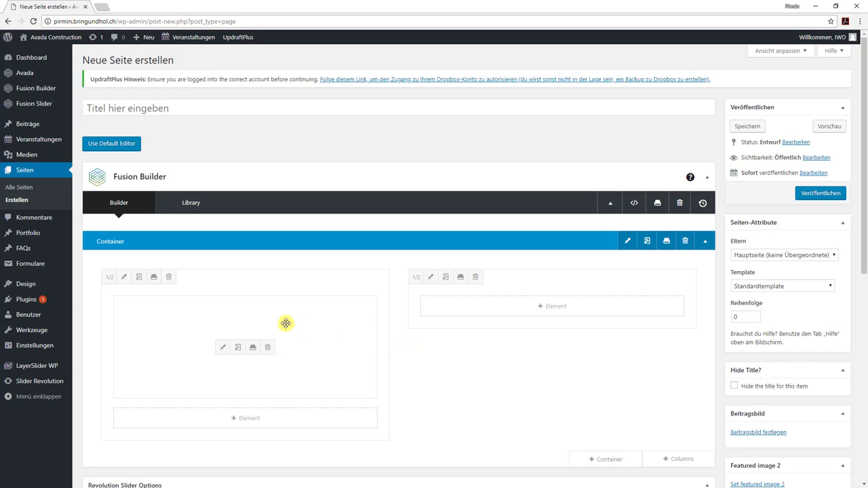
pyautogui.click(223, 350)
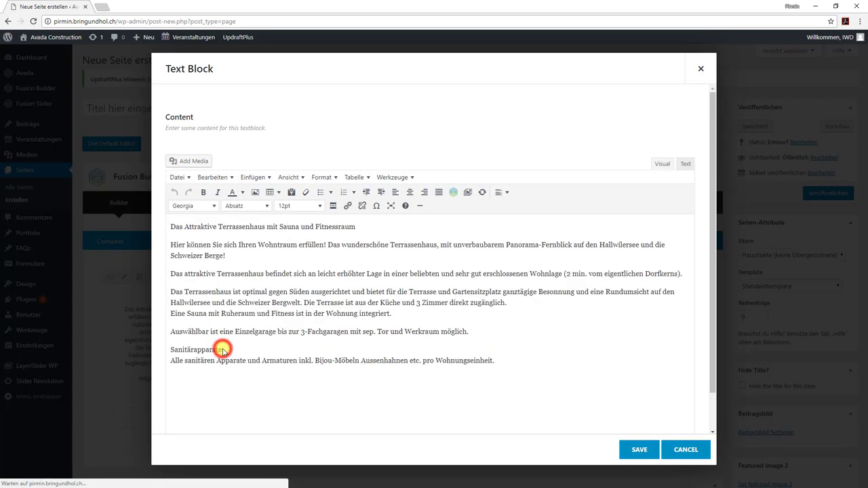
pyautogui.click(631, 450)
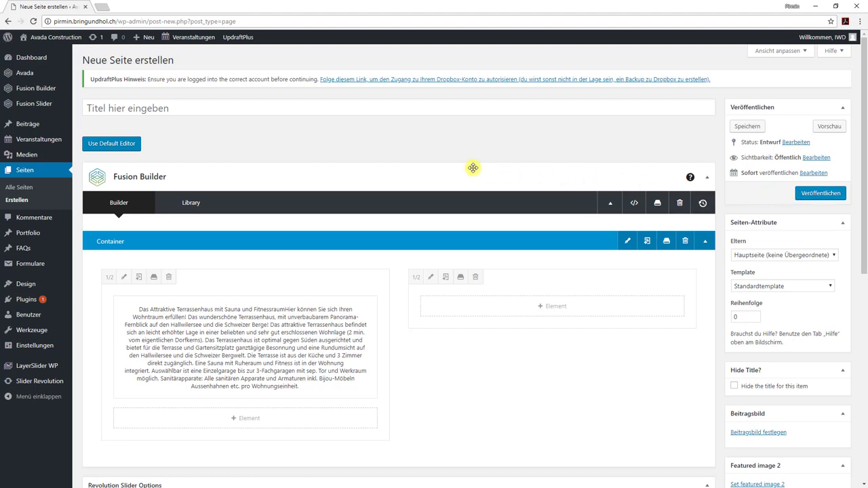
# - Title the new page "Lage" and publish it
pyautogui.click(210, 110)
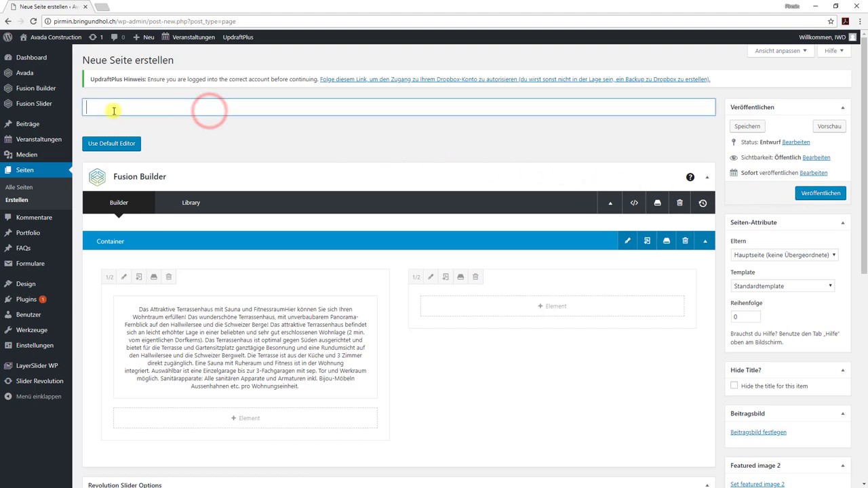
pyautogui.write('Lage')
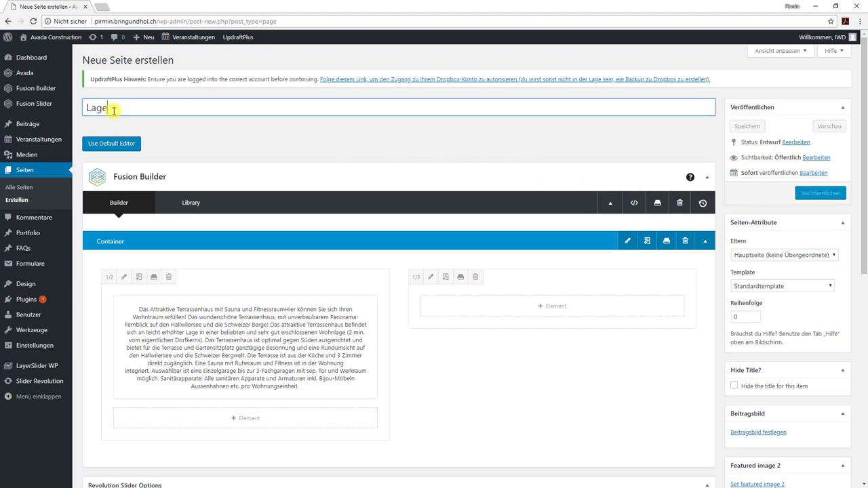
pyautogui.click(230, 143)
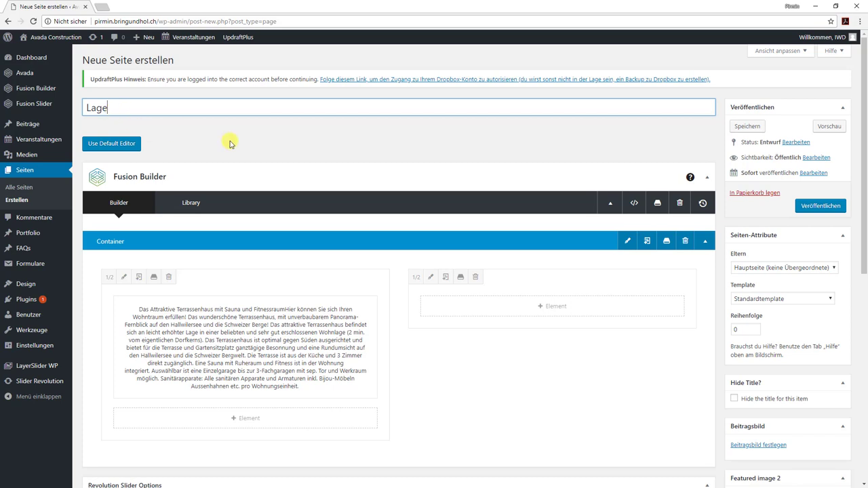
pyautogui.click(815, 207)
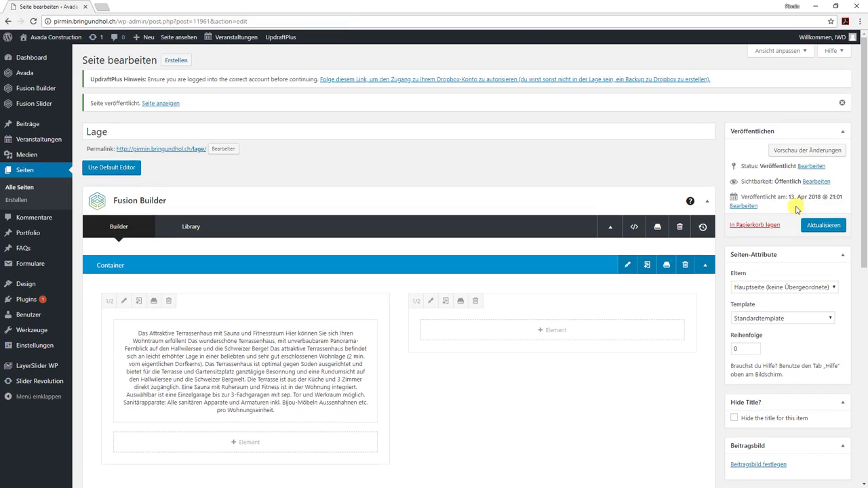
# - View the published Lage page and examine how the pasted text and its first heading line are displayed
pyautogui.click(180, 38)
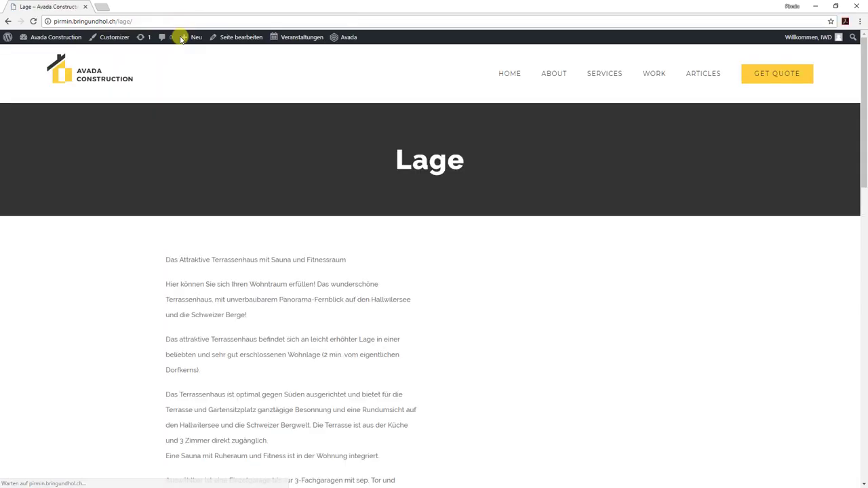
pyautogui.scroll(-2, 287, 378)
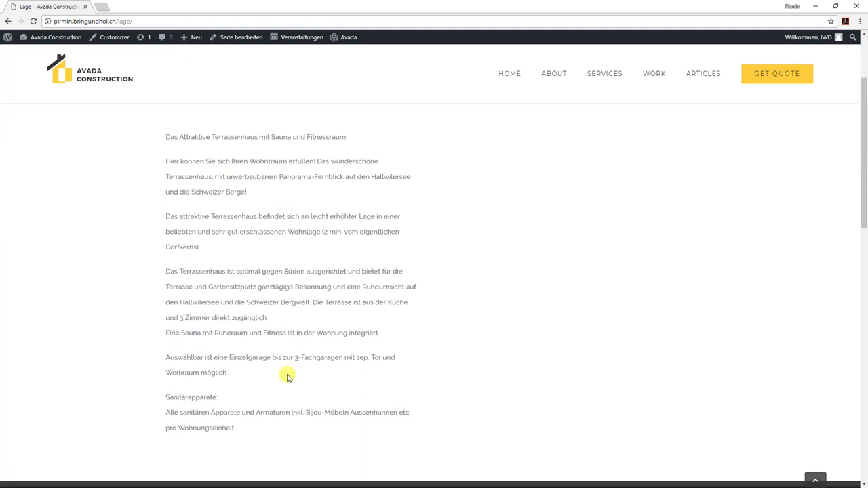
pyautogui.scroll(-1, 287, 378)
pyautogui.scroll(2, 287, 378)
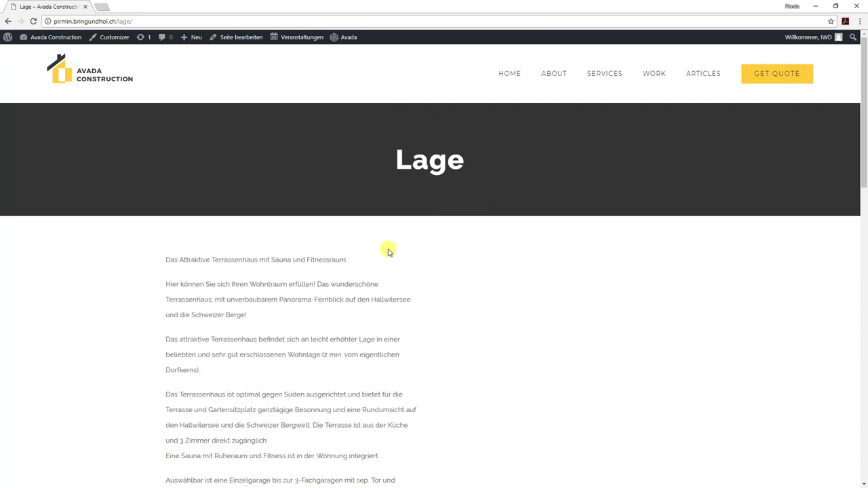
pyautogui.click(346, 261)
pyautogui.moveTo(346, 261); pyautogui.dragTo(166, 258)
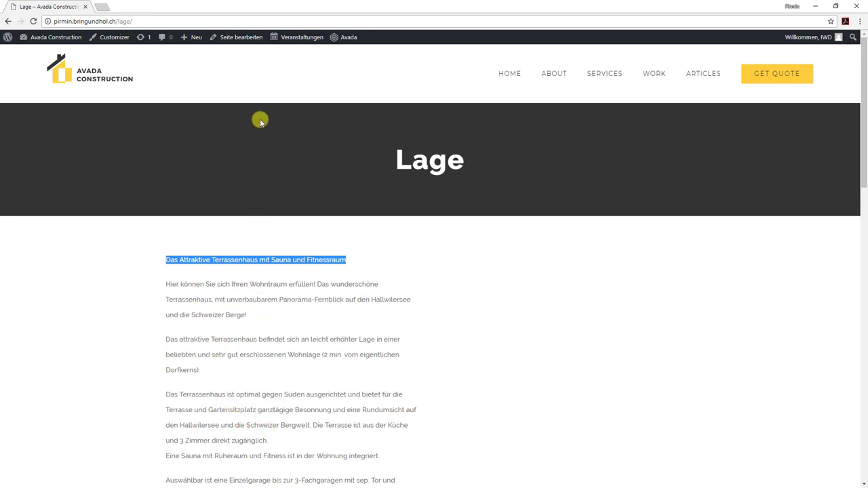
# - Edit the Lage page and format the text block's first line, "Das Attraktive Terrassenhaus mit Sauna und Fitnessraum", as Überschrift 2, saving the element
pyautogui.click(246, 38)
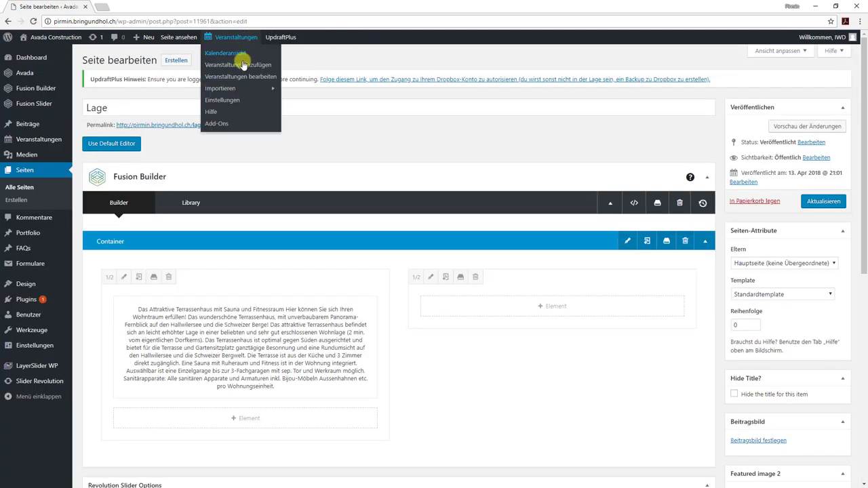
pyautogui.moveTo(240, 308)
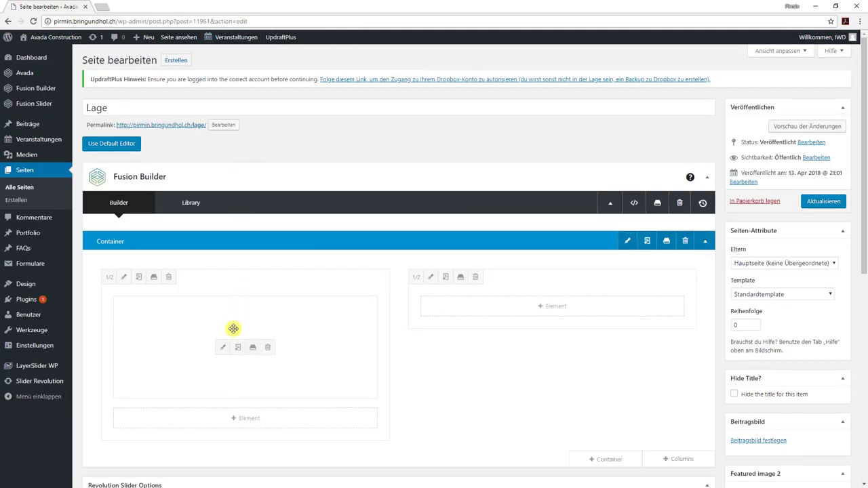
pyautogui.click(224, 350)
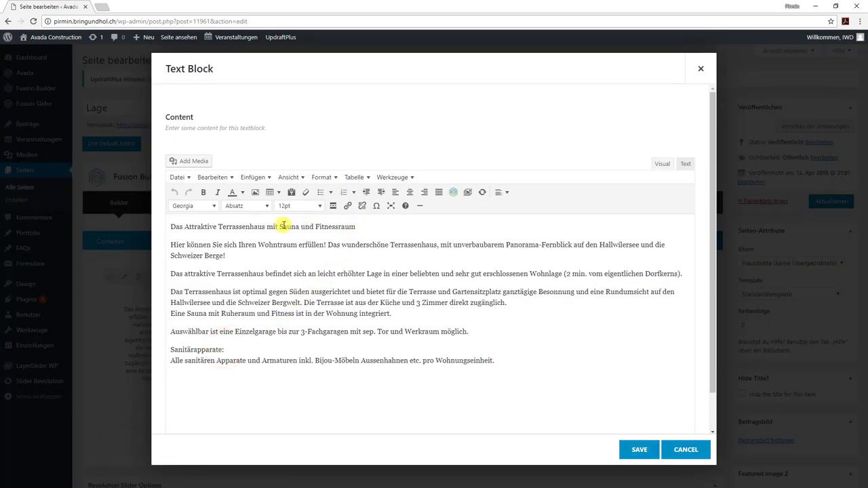
pyautogui.moveTo(284, 226); pyautogui.dragTo(371, 348)
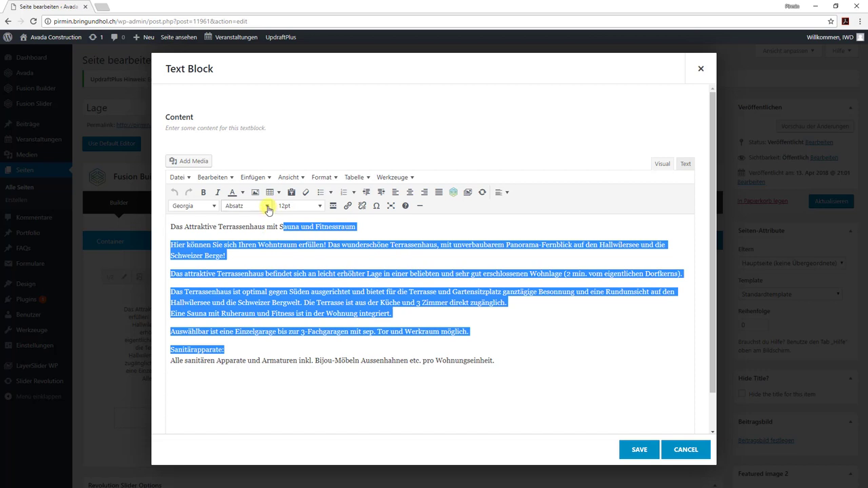
pyautogui.moveTo(405, 225); pyautogui.dragTo(171, 228)
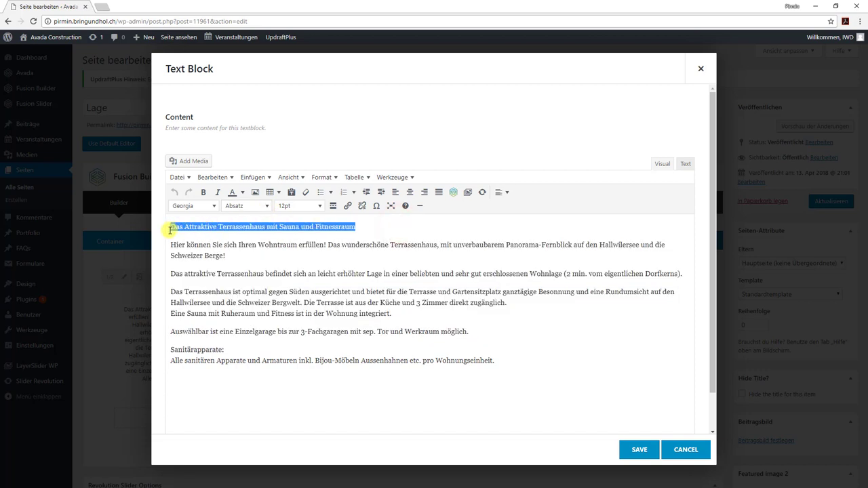
pyautogui.click(268, 207)
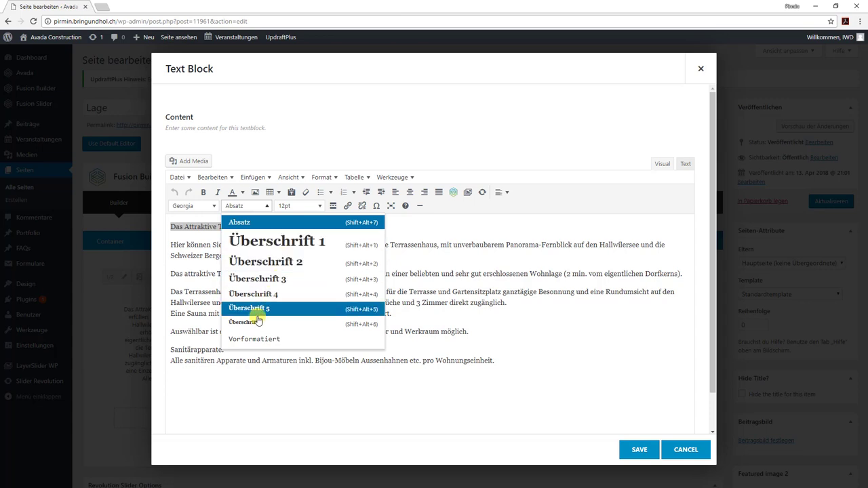
pyautogui.click(282, 264)
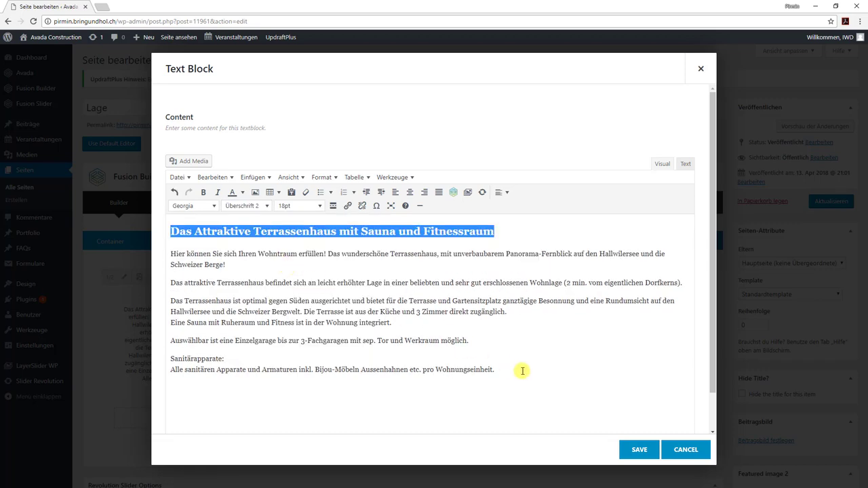
pyautogui.click(634, 449)
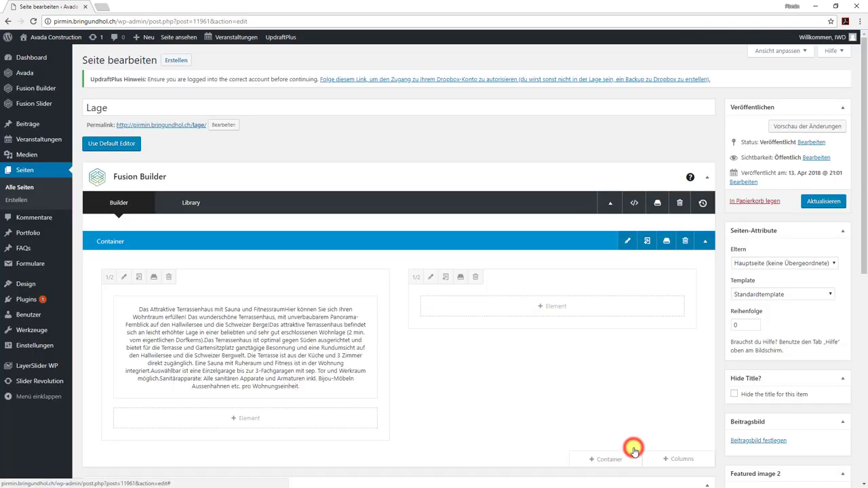
# - Update the Lage page and view it on the site to check the formatted heading
pyautogui.click(823, 201)
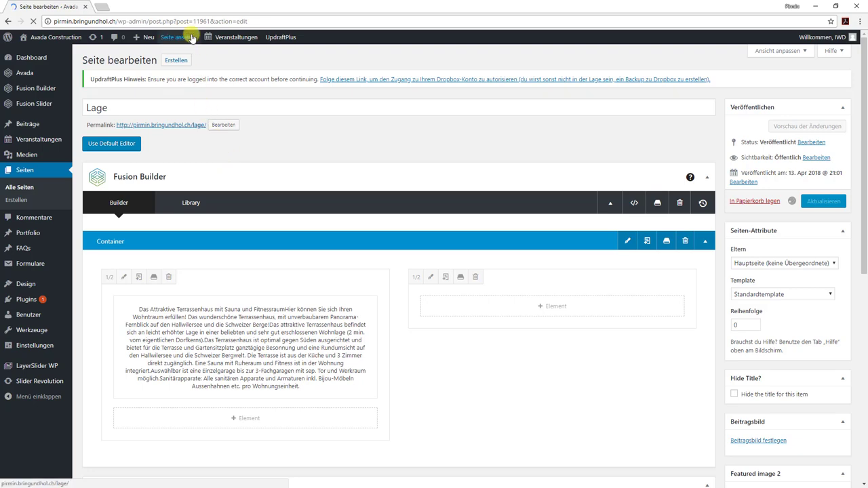
pyautogui.click(192, 38)
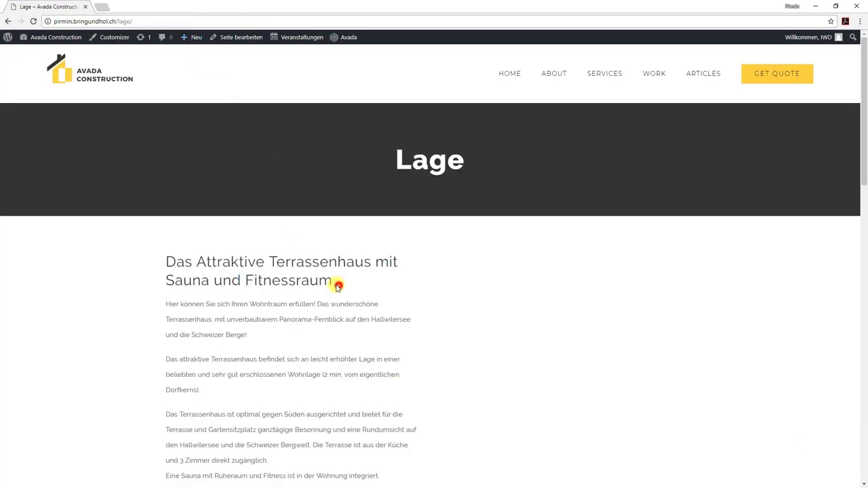
pyautogui.moveTo(337, 284); pyautogui.dragTo(167, 261)
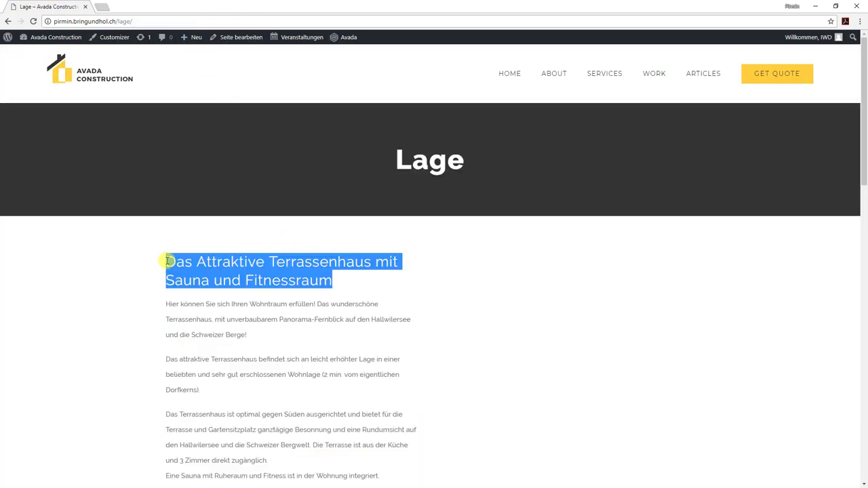
pyautogui.click(311, 357)
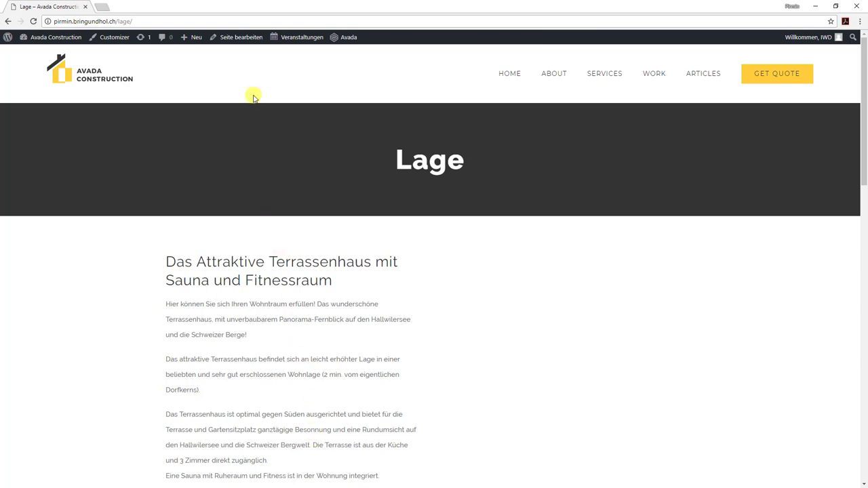
# - Reopen the page's text block, examine the font size and paragraph style options for the body text, and cancel
pyautogui.click(244, 40)
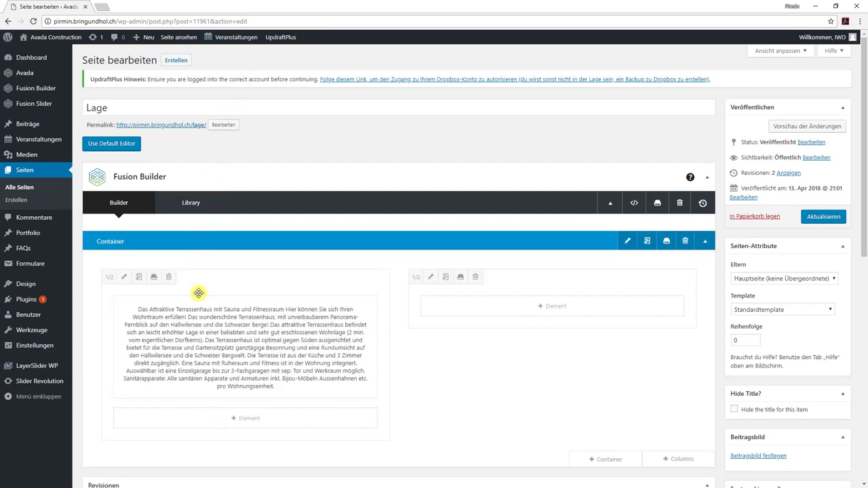
pyautogui.moveTo(215, 326)
pyautogui.click(222, 348)
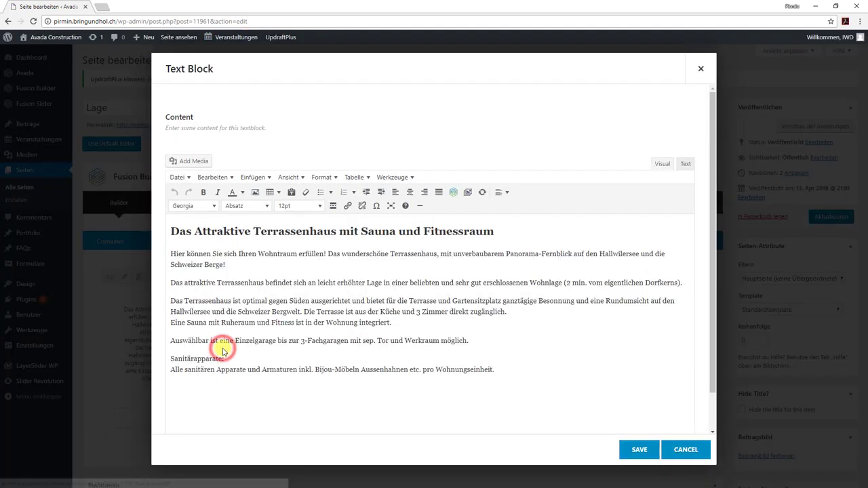
pyautogui.moveTo(268, 256)
pyautogui.mouseDown()
pyautogui.moveTo(291, 256)
pyautogui.moveTo(288, 266)
pyautogui.mouseUp()
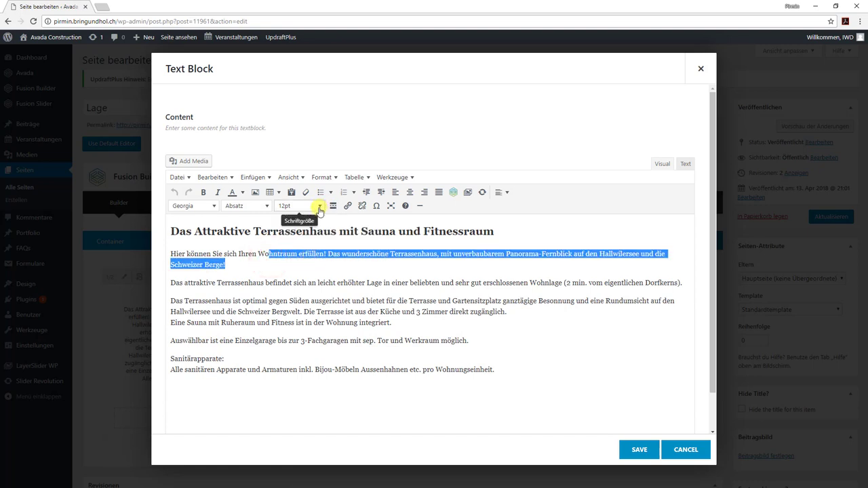
pyautogui.click(312, 294)
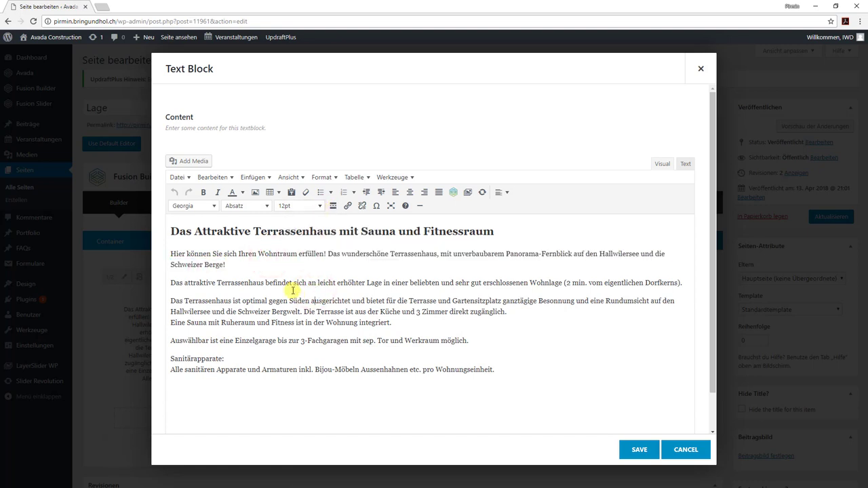
pyautogui.click(267, 206)
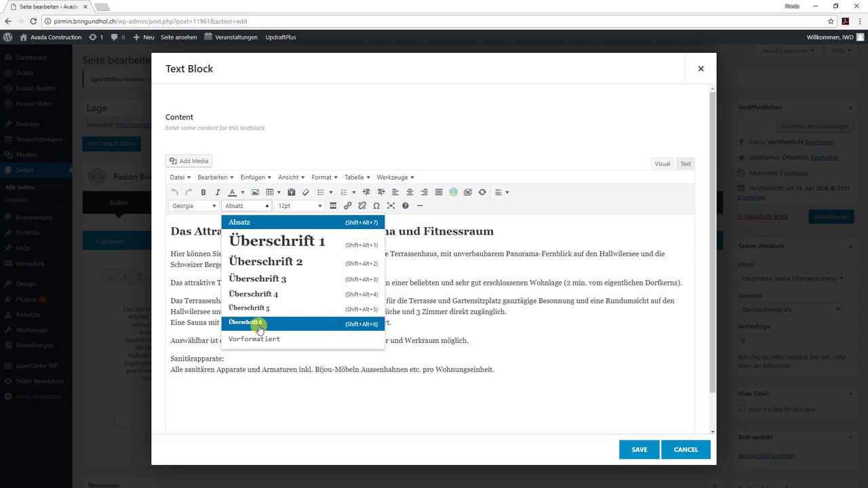
pyautogui.click(679, 453)
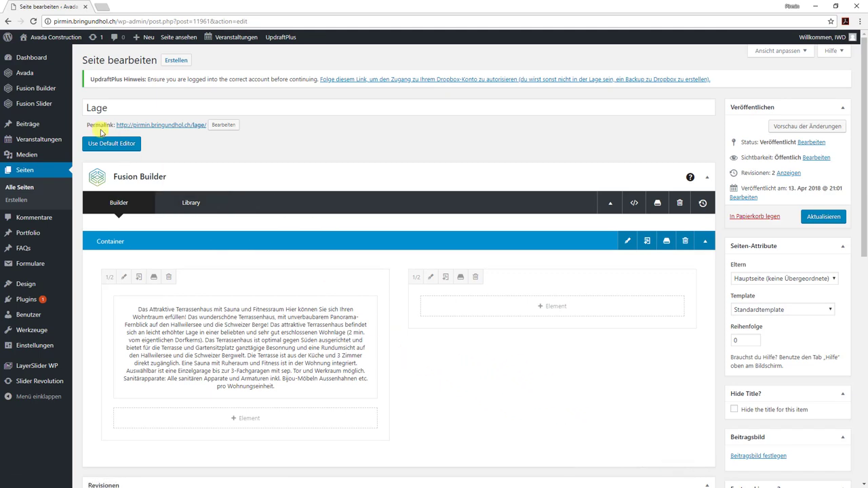
# - Open the Body Typography settings in Avada's theme options and set the body font size to 20px
pyautogui.moveTo(29, 80)
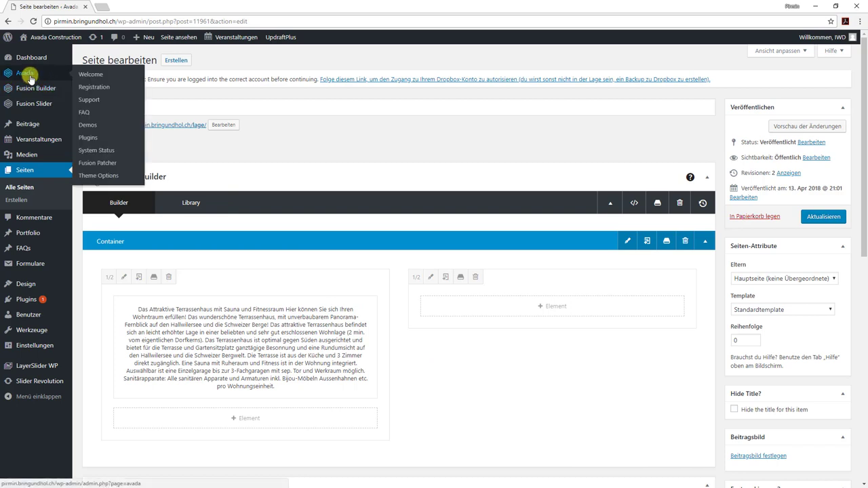
pyautogui.click(105, 177)
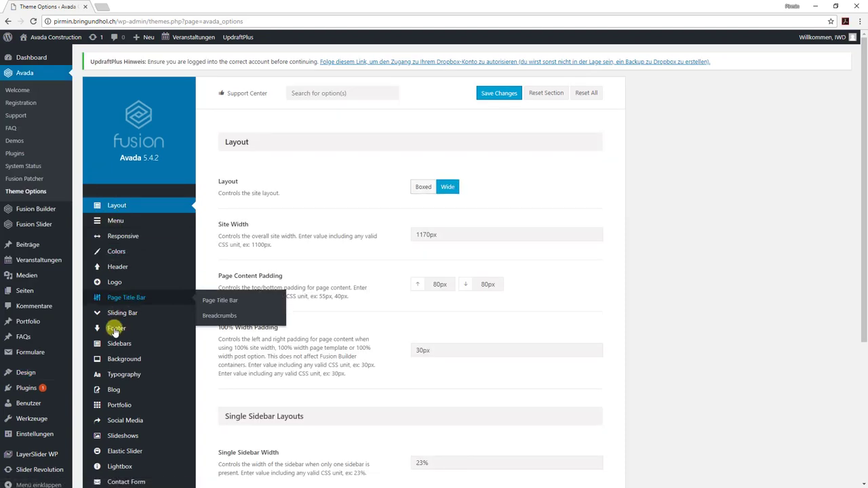
pyautogui.moveTo(117, 378)
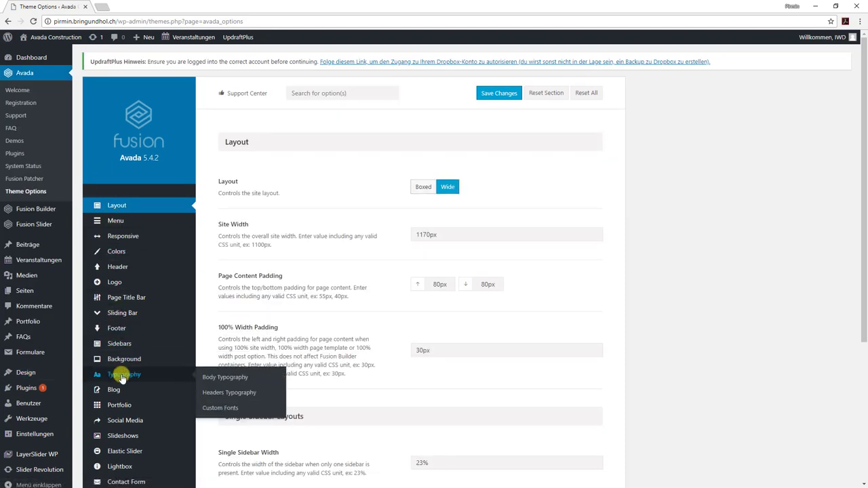
pyautogui.click(213, 379)
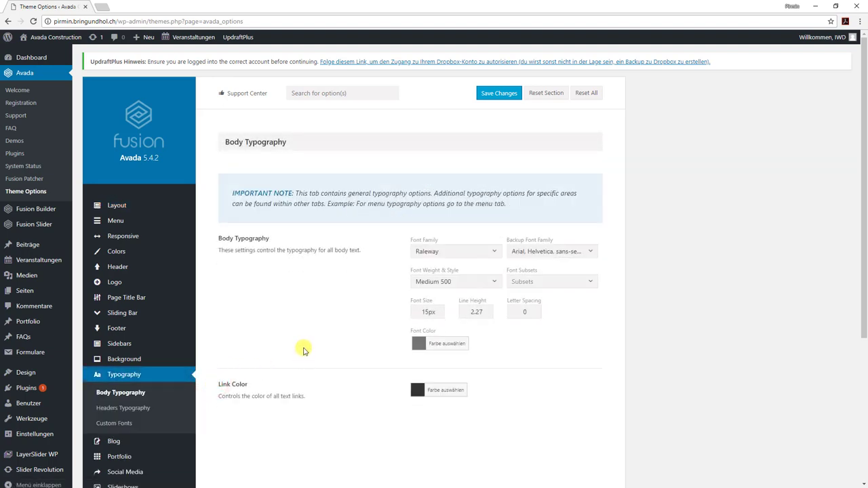
pyautogui.moveTo(428, 311); pyautogui.dragTo(423, 312)
pyautogui.write('15')
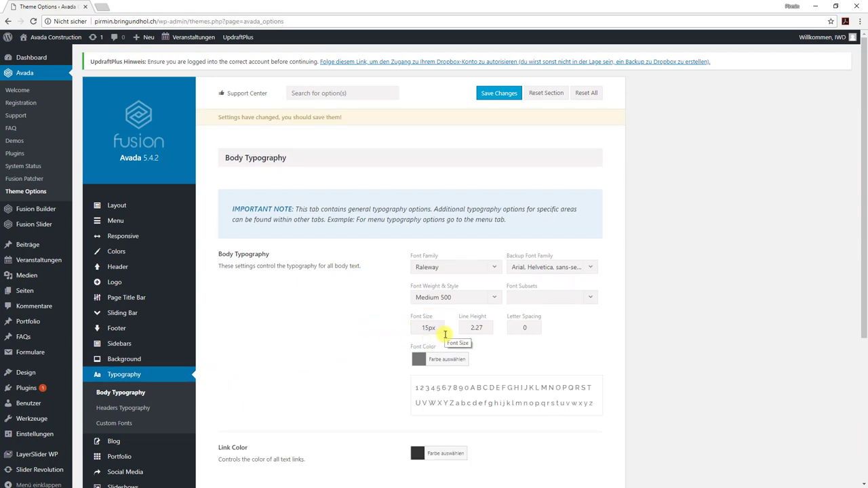
pyautogui.doubleClick(428, 327)
pyautogui.press('BackSpace')
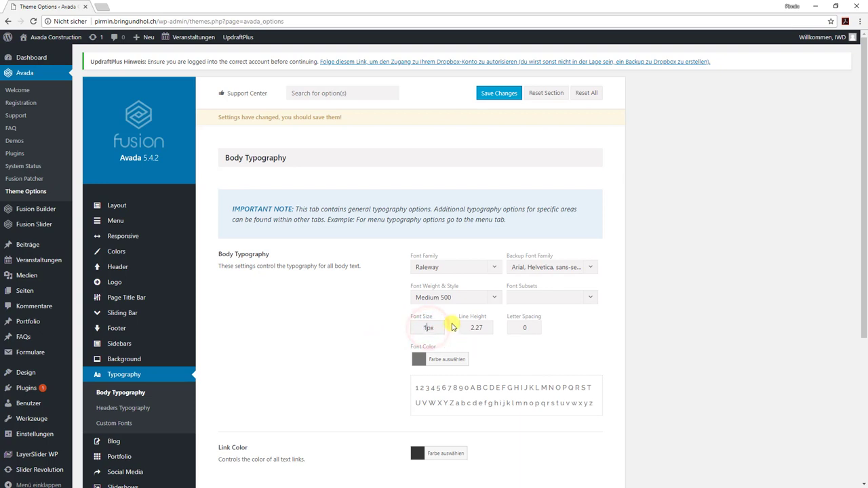
pyautogui.write('20')
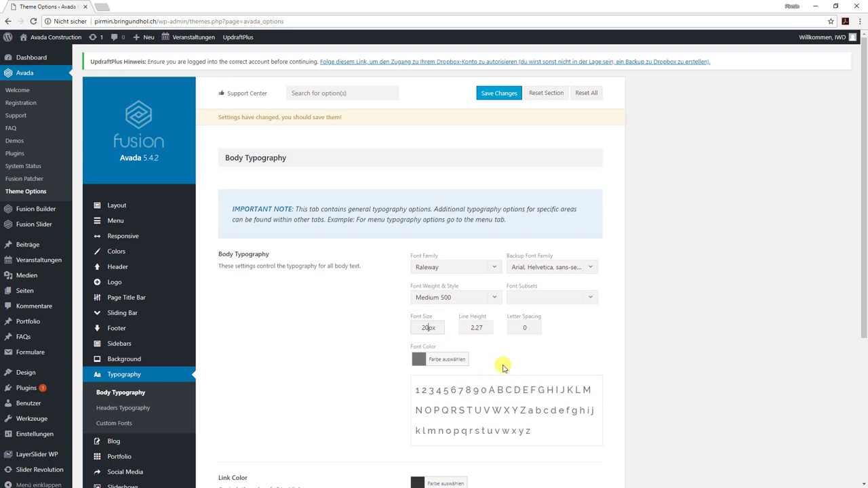
# - Change the body text's font color to dark blue, #010a8e
pyautogui.click(417, 361)
pyautogui.scroll(-3, 461, 436)
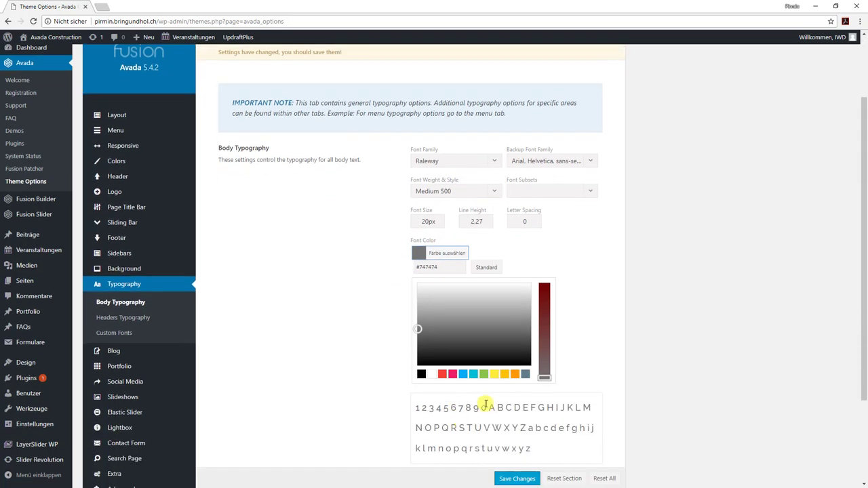
pyautogui.click(464, 374)
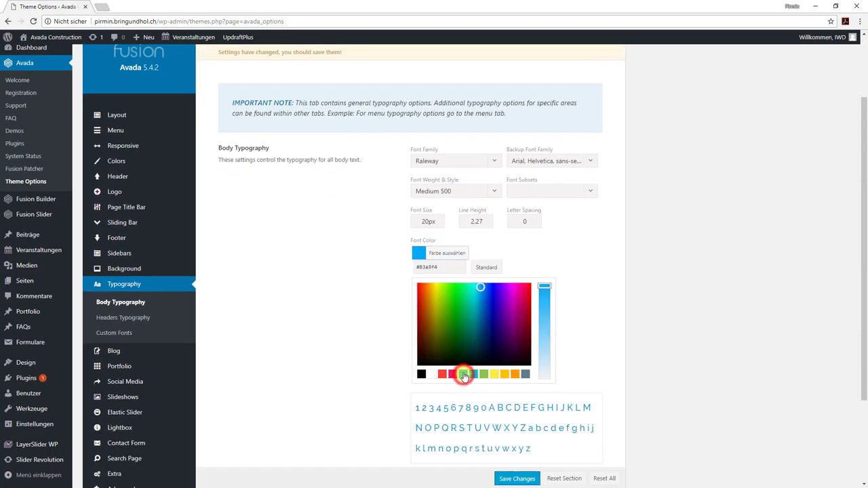
pyautogui.click(492, 297)
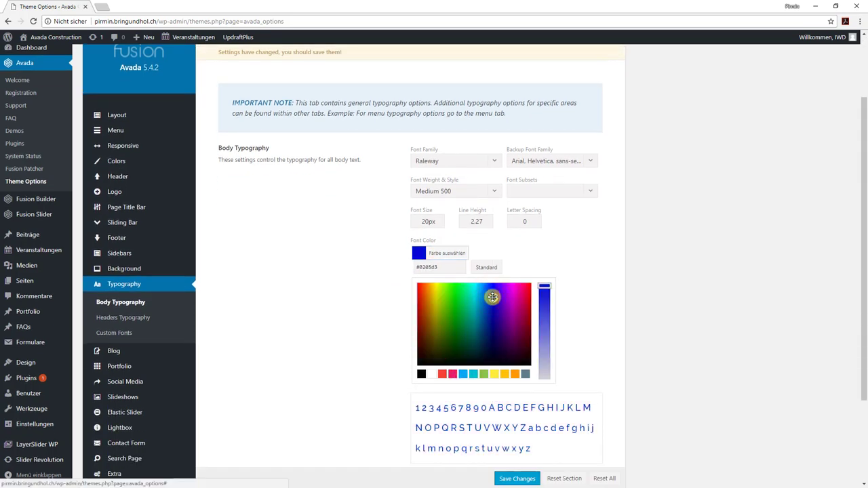
pyautogui.moveTo(492, 297); pyautogui.dragTo(492, 330)
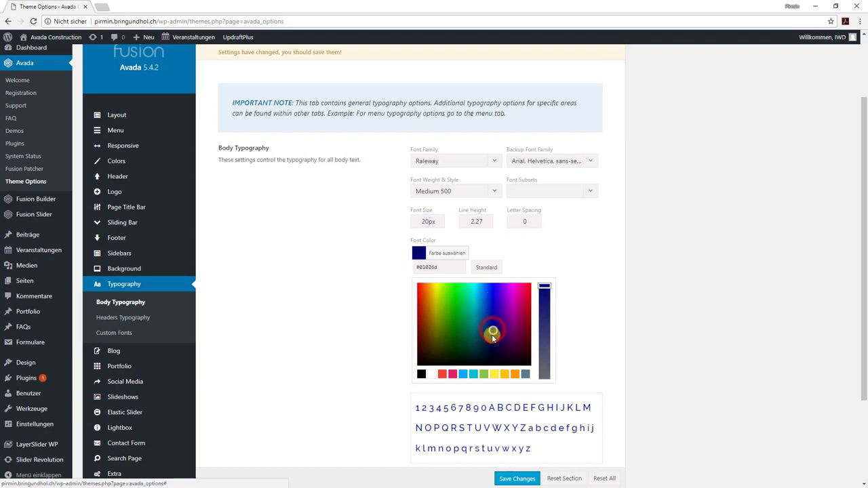
pyautogui.click(493, 320)
pyautogui.scroll(2, 492, 316)
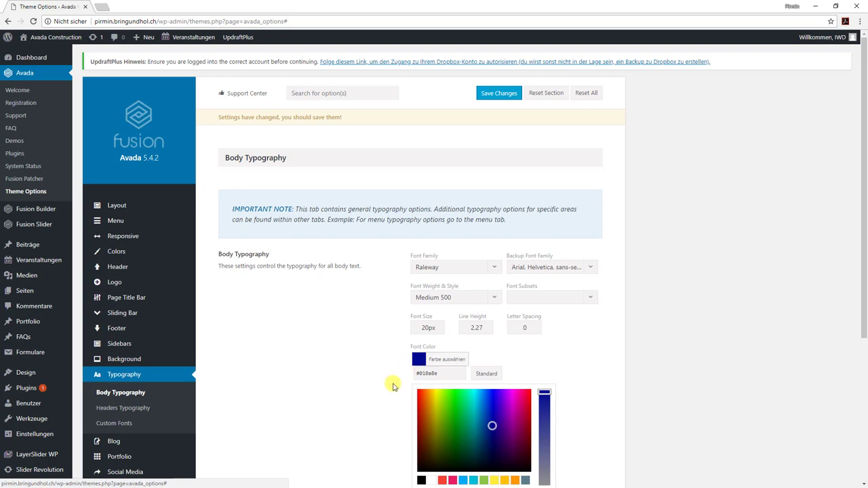
# - Set the body text's font weight and style to Normal 400 and save the theme options
pyautogui.scroll(-2, 387, 384)
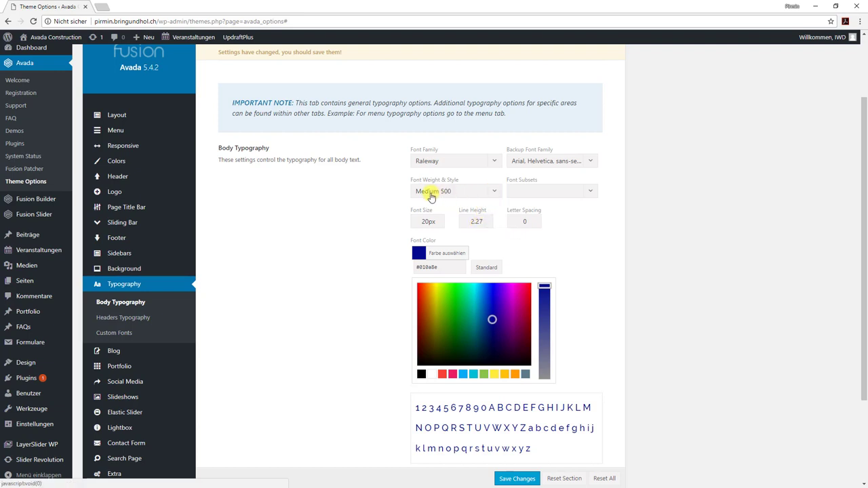
pyautogui.click(496, 195)
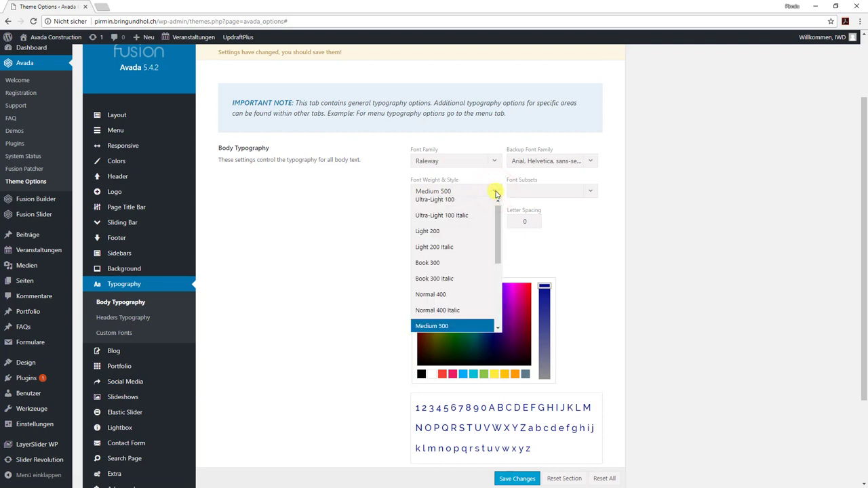
pyautogui.click(448, 299)
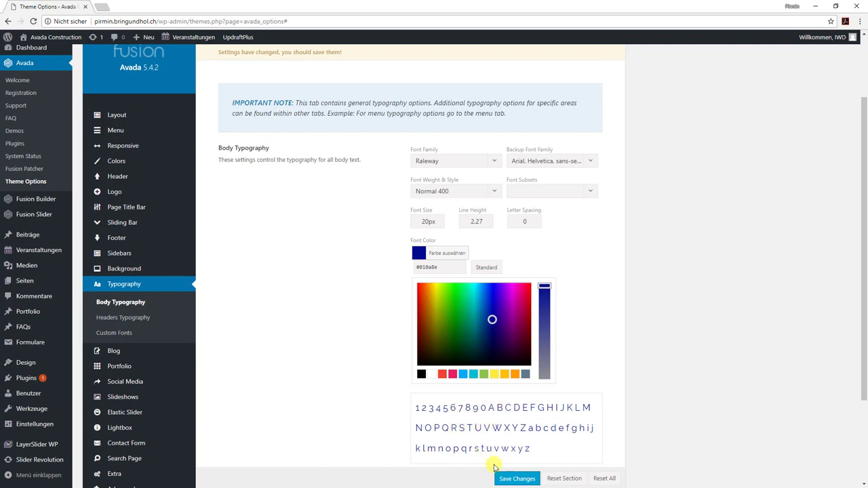
pyautogui.click(512, 479)
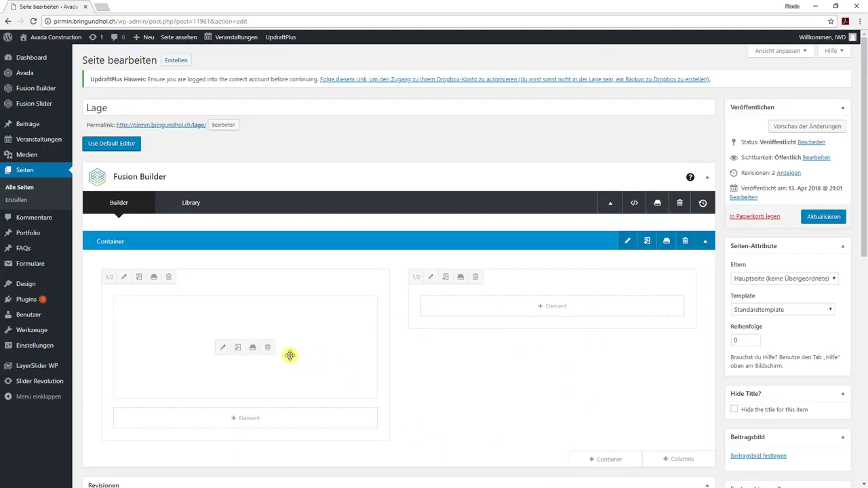
# - Examine the body text in the page's text block, cancel, and inspect the heading on the published "Lage" page
pyautogui.click(223, 347)
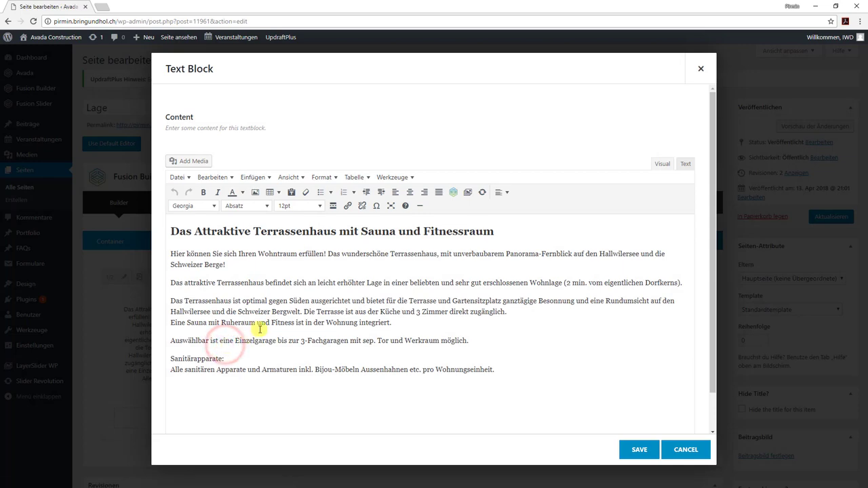
pyautogui.moveTo(275, 301); pyautogui.dragTo(402, 340)
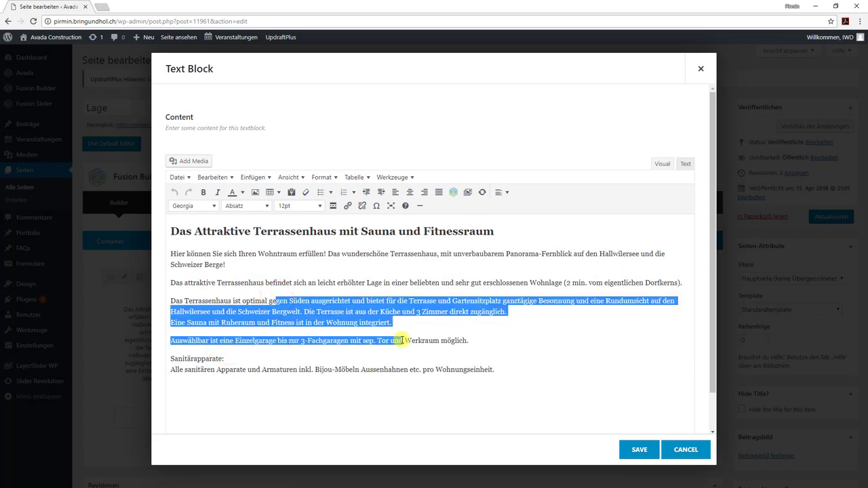
pyautogui.click(699, 449)
pyautogui.click(179, 37)
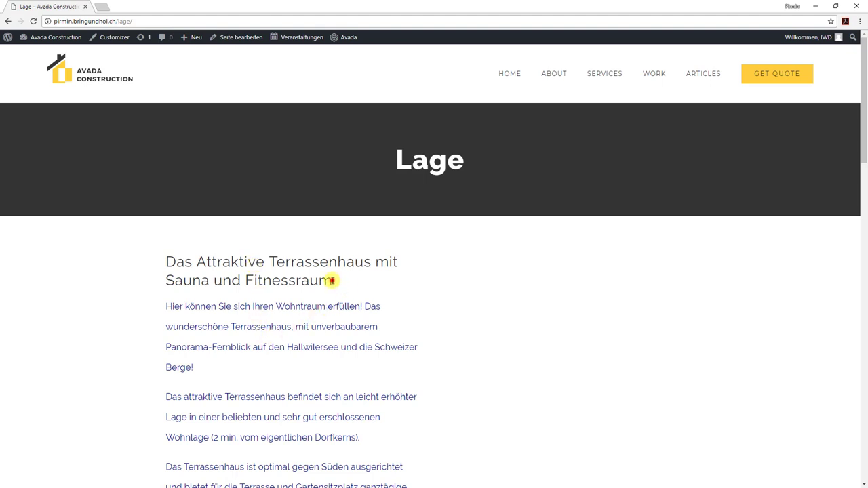
pyautogui.moveTo(332, 280); pyautogui.dragTo(170, 258)
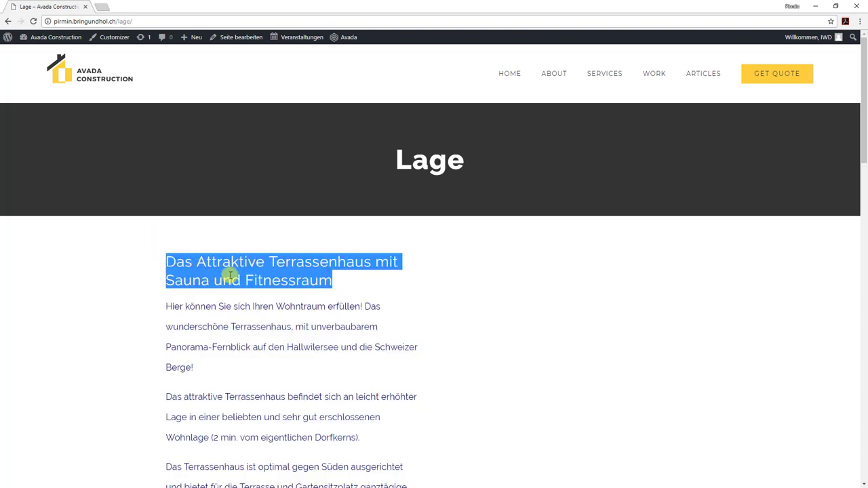
# - Open the Headers Typography settings in Avada's theme options and set the H2 font weight and style to Bold 700
pyautogui.click(55, 40)
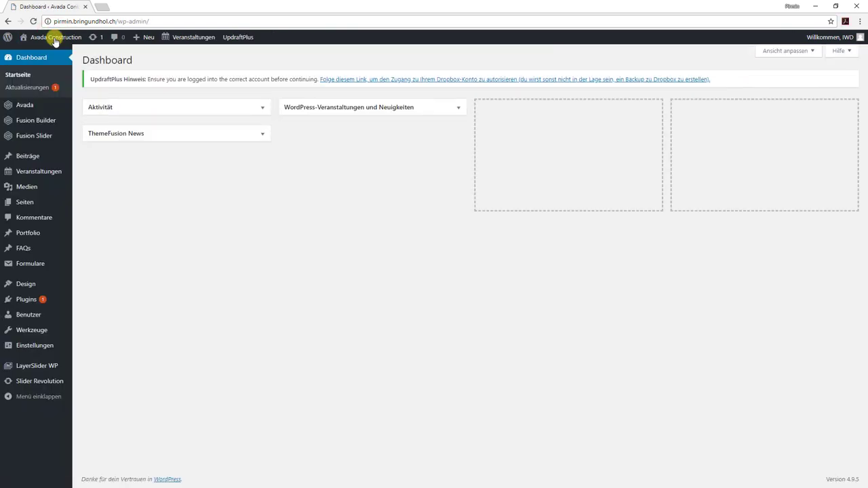
pyautogui.click(30, 106)
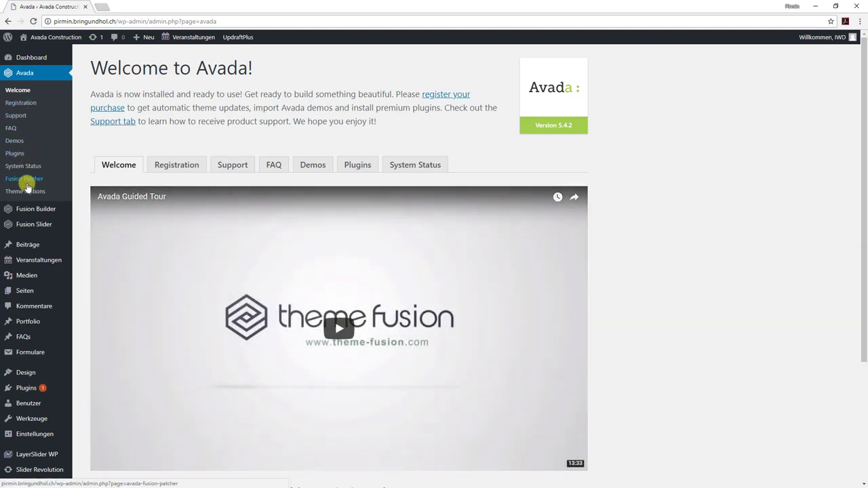
pyautogui.click(27, 192)
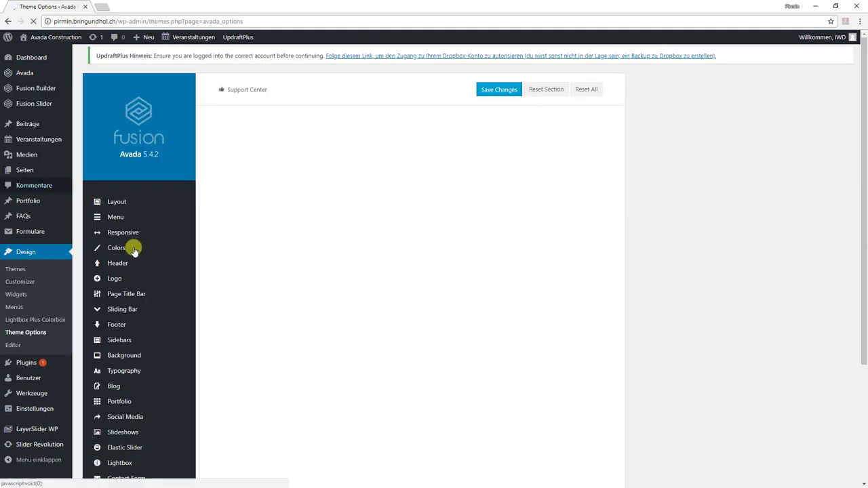
pyautogui.click(126, 375)
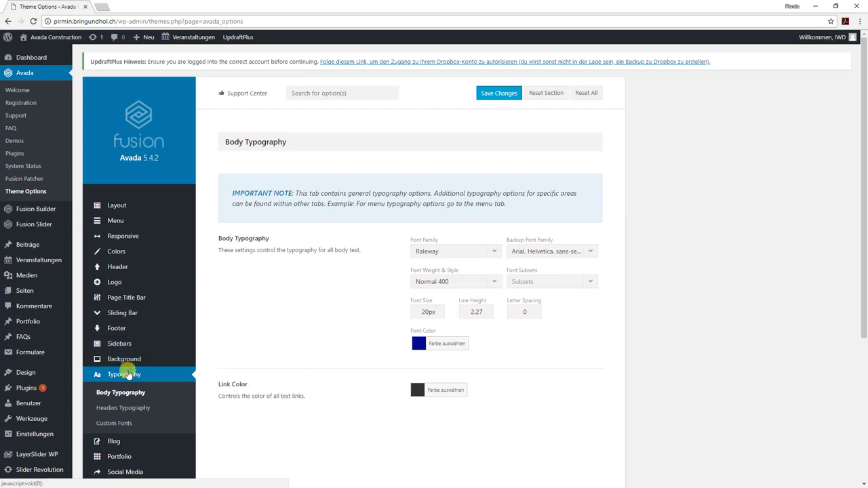
pyautogui.click(123, 410)
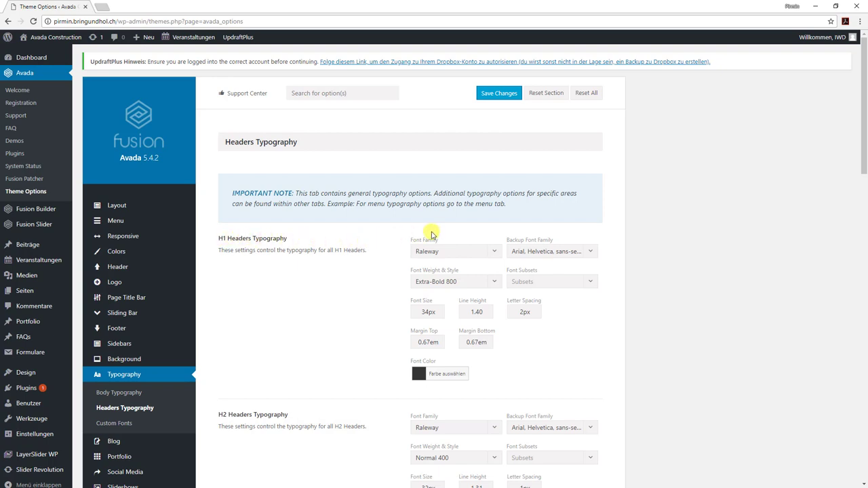
pyautogui.scroll(-2, 348, 365)
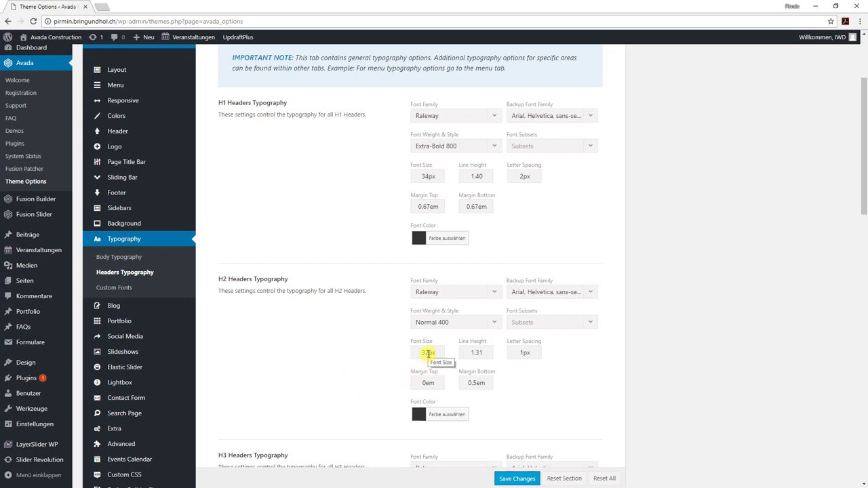
pyautogui.click(493, 324)
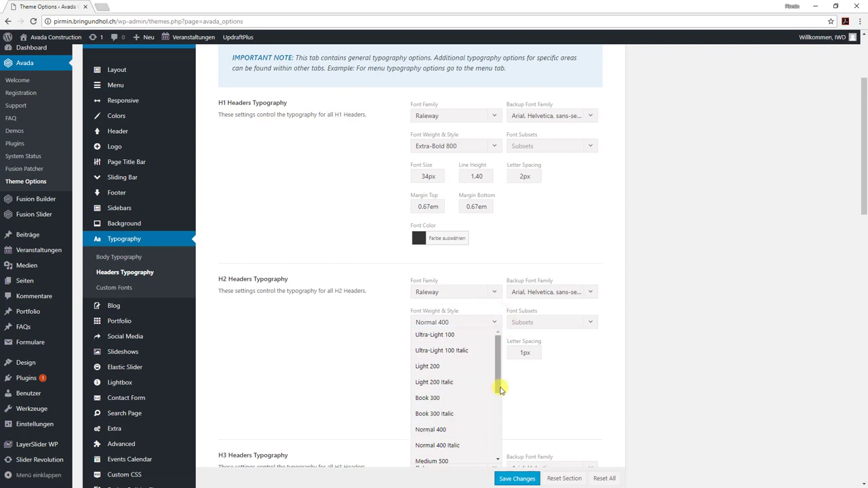
pyautogui.moveTo(498, 384); pyautogui.dragTo(499, 449)
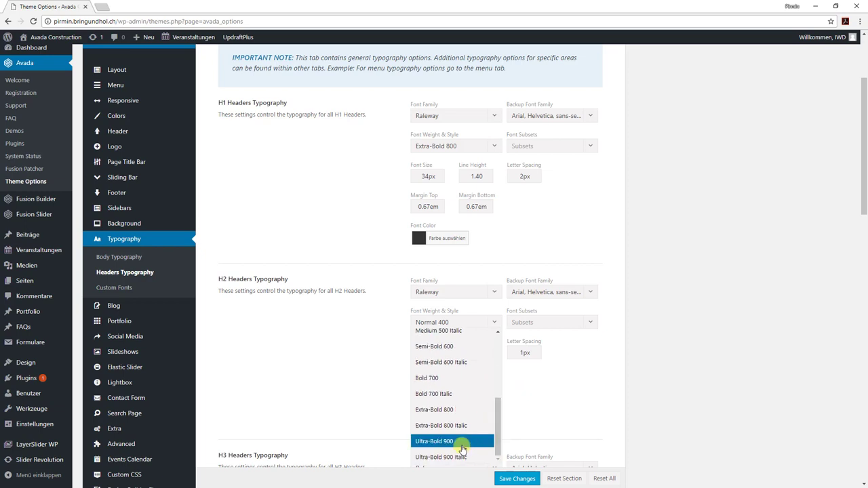
pyautogui.click(434, 378)
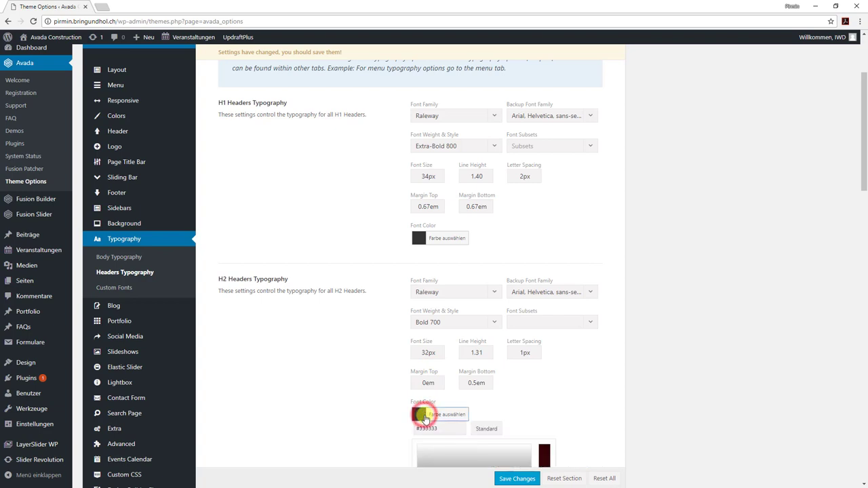
# - Change the H2 headers' font color to orange, #ff9800, and save the theme options
pyautogui.click(424, 416)
pyautogui.scroll(-2, 459, 410)
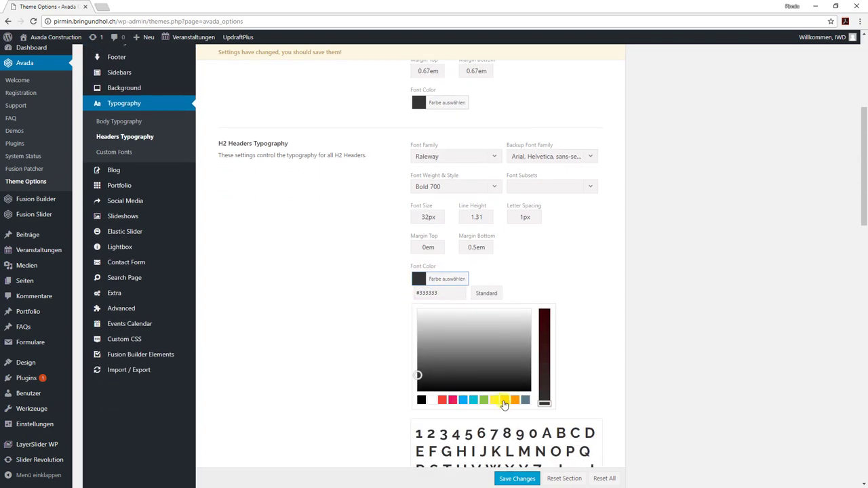
pyautogui.click(515, 401)
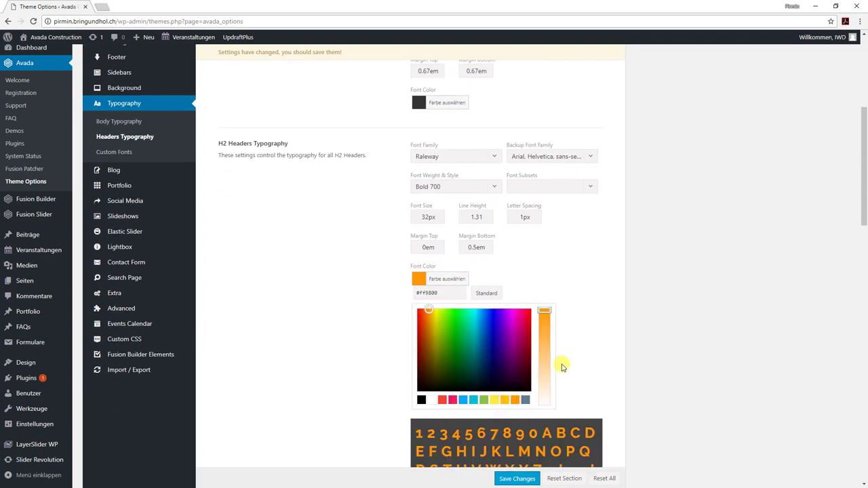
pyautogui.scroll(-2, 563, 366)
pyautogui.scroll(-3, 563, 366)
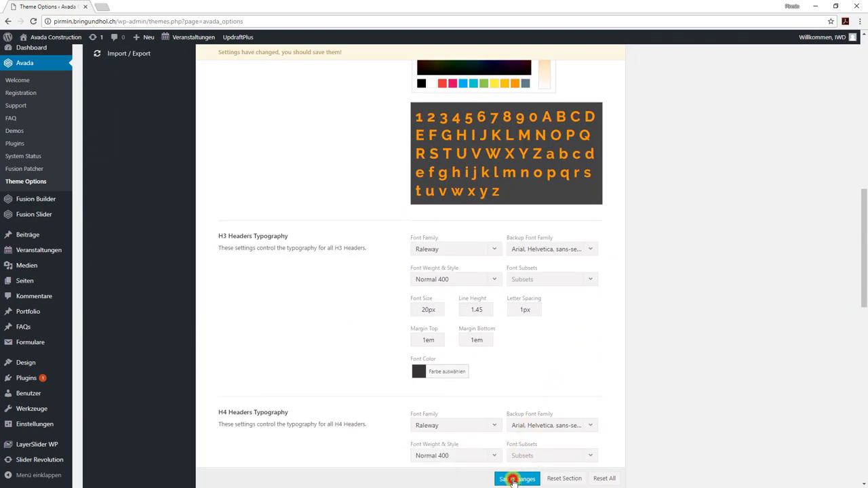
pyautogui.click(513, 478)
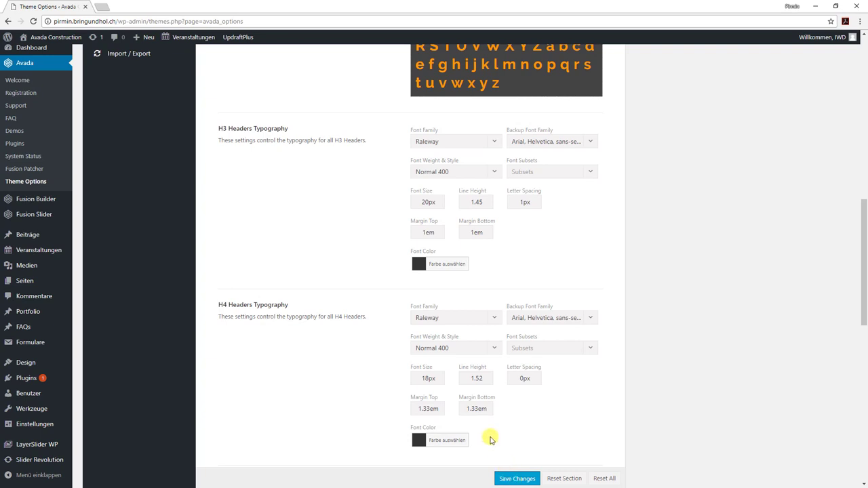
pyautogui.scroll(-1, 491, 440)
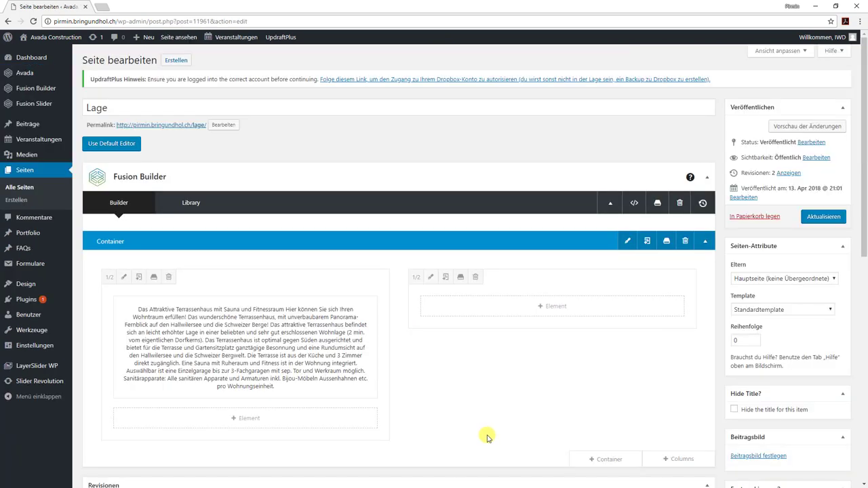
# - Check the heading's paragraph style in the "Lage" text block, cancel, and view the published page
pyautogui.moveTo(337, 319)
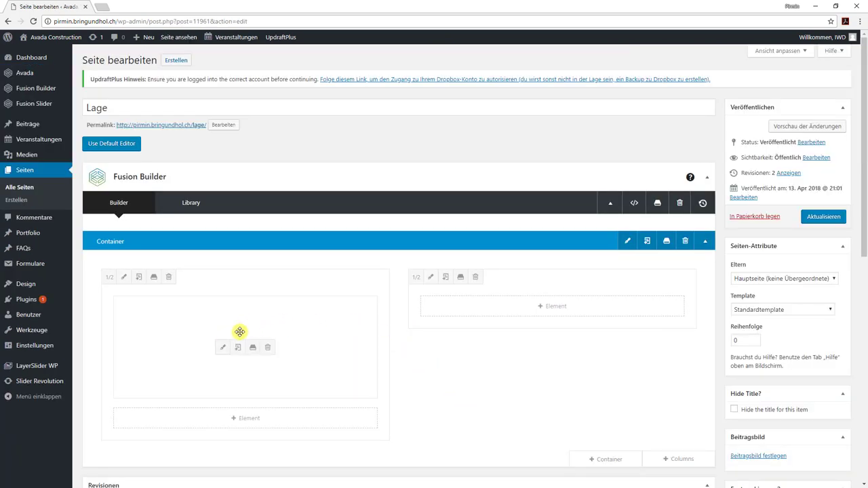
pyautogui.click(220, 350)
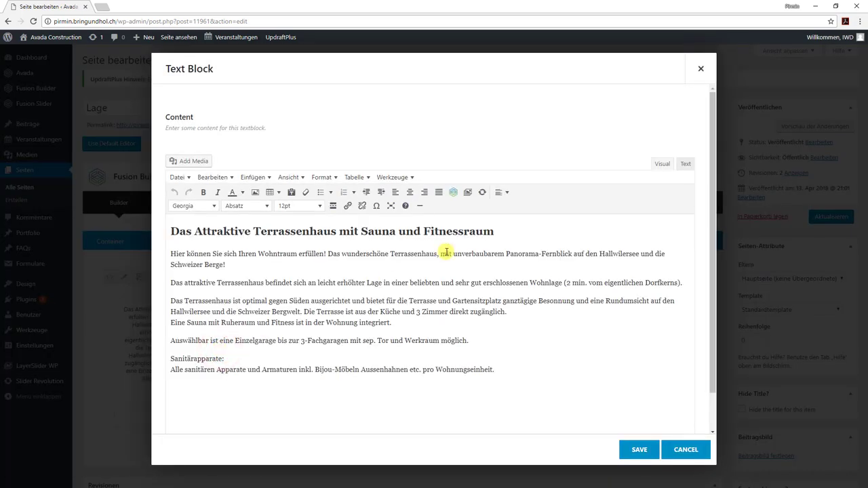
pyautogui.moveTo(492, 231); pyautogui.dragTo(312, 232)
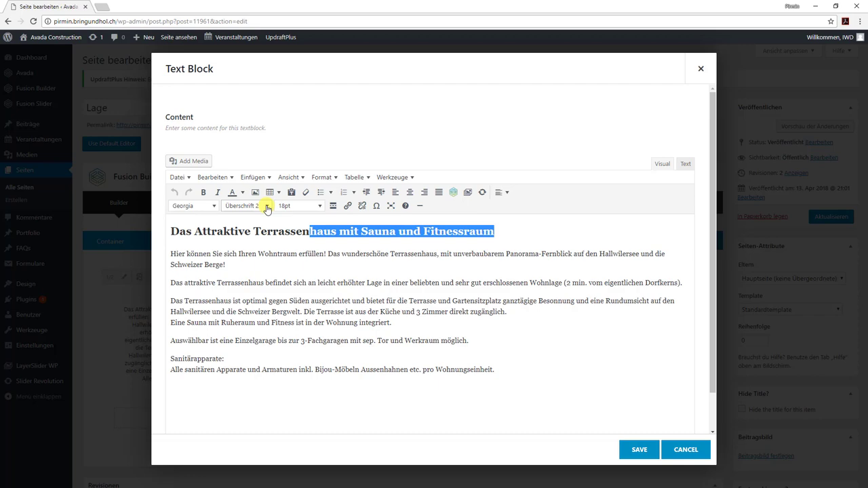
pyautogui.click(690, 452)
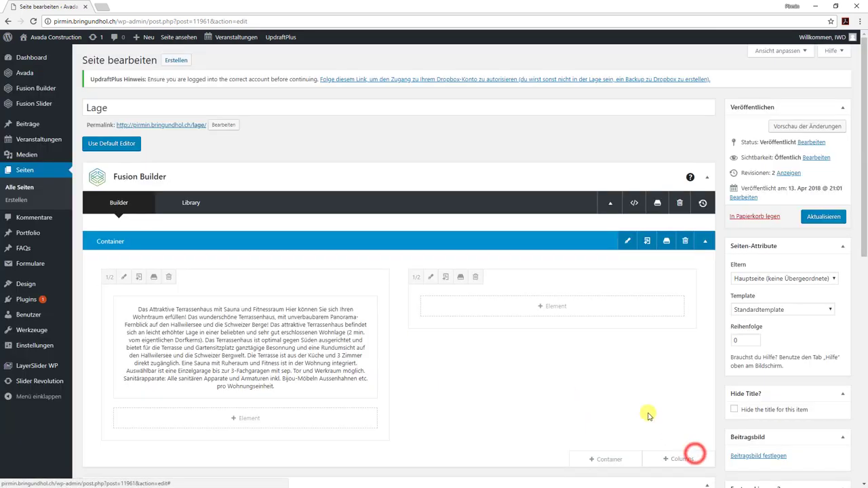
pyautogui.click(176, 37)
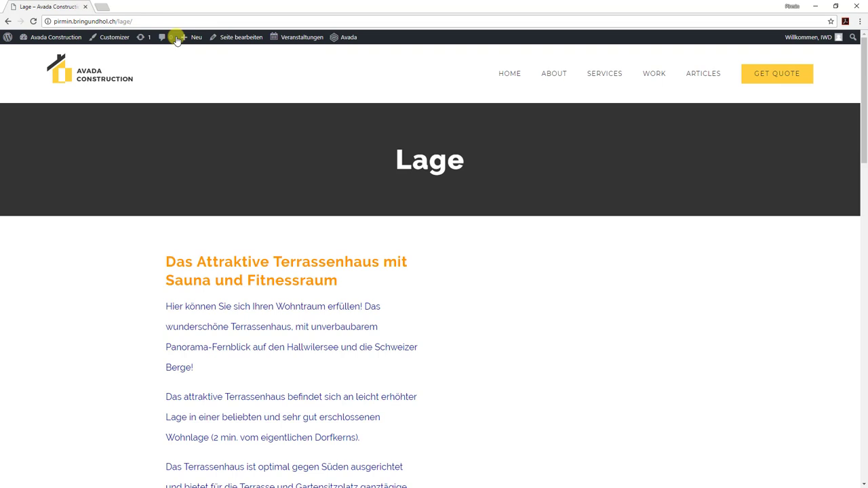
# - Return to editing the page and add an Image element with construction_hat_materials.jpg to the empty 1/2 column
pyautogui.click(239, 38)
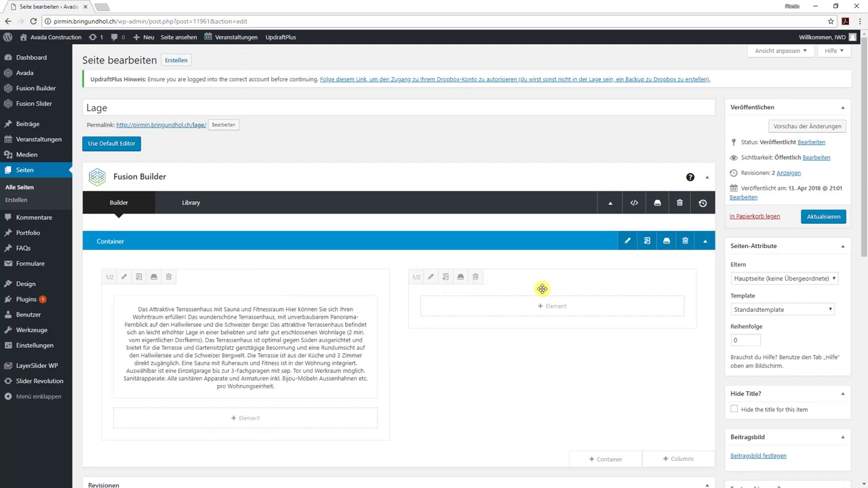
pyautogui.click(543, 309)
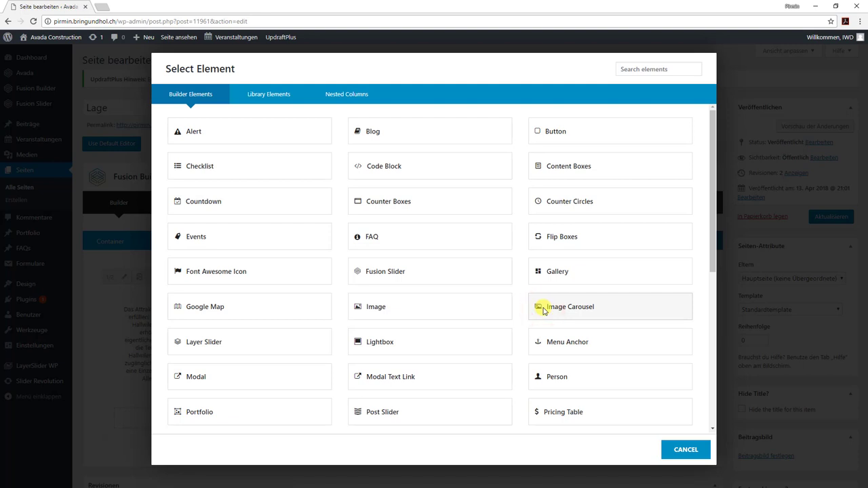
pyautogui.click(427, 309)
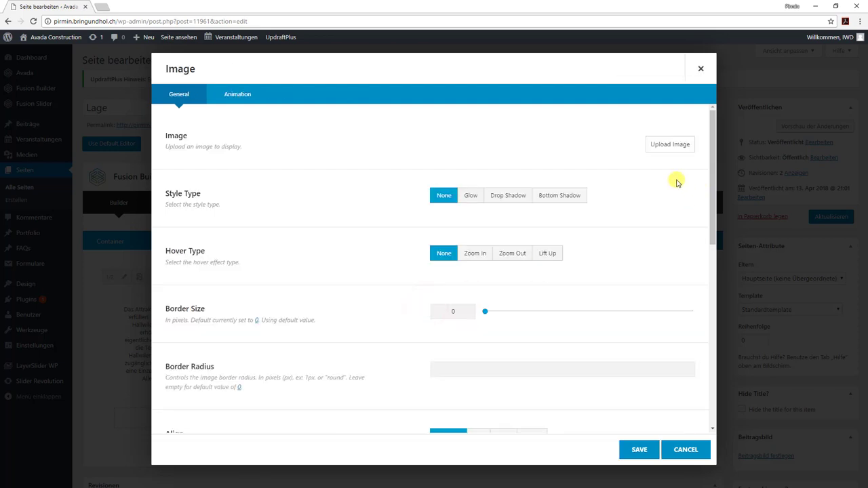
pyautogui.click(668, 146)
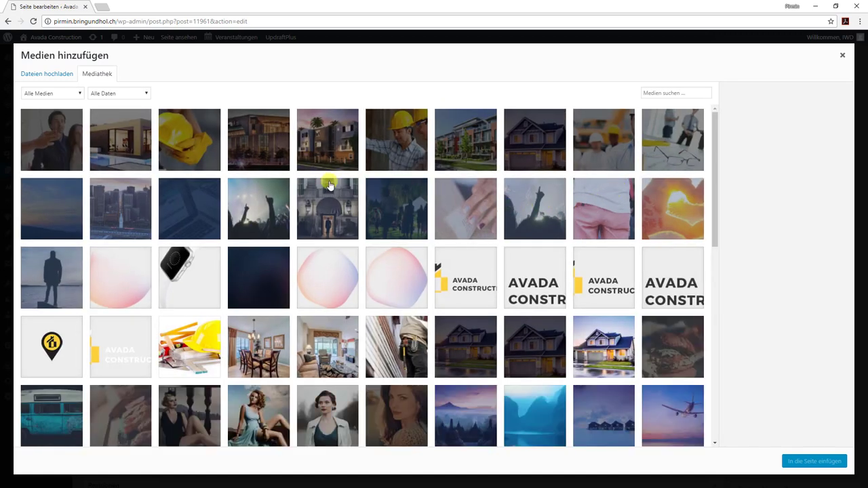
pyautogui.click(179, 341)
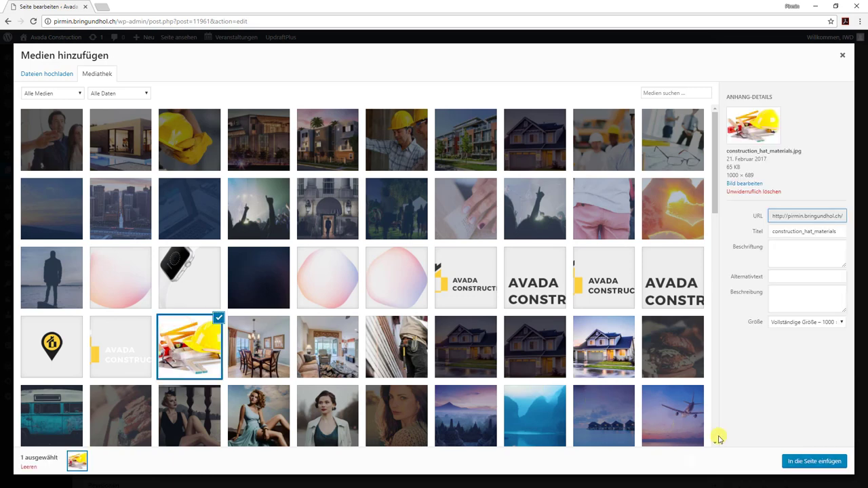
pyautogui.click(799, 463)
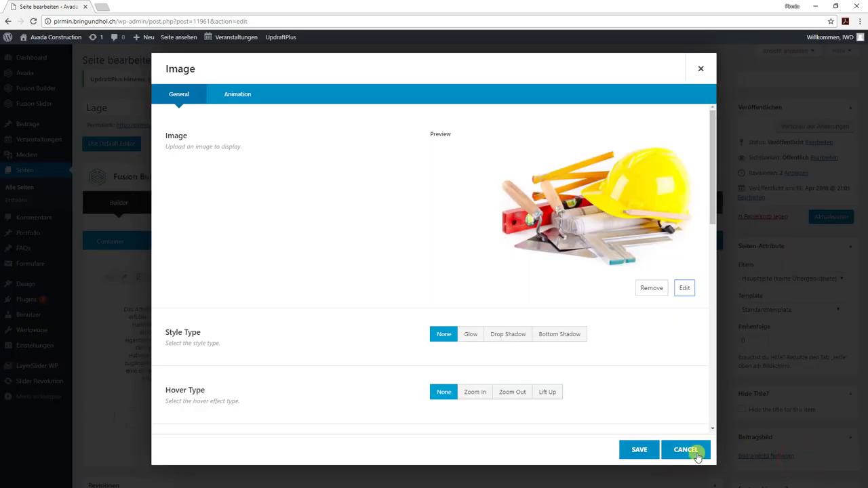
pyautogui.click(639, 449)
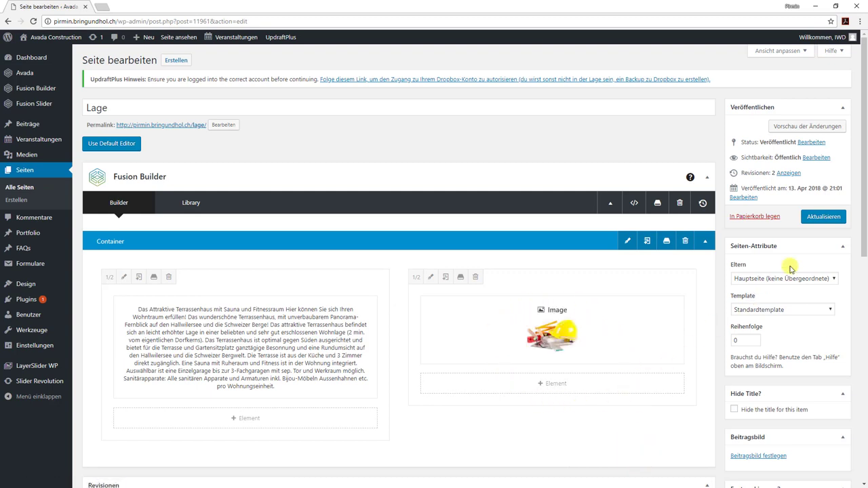
# - Update the "Lage" page and view it with the added image
pyautogui.click(823, 218)
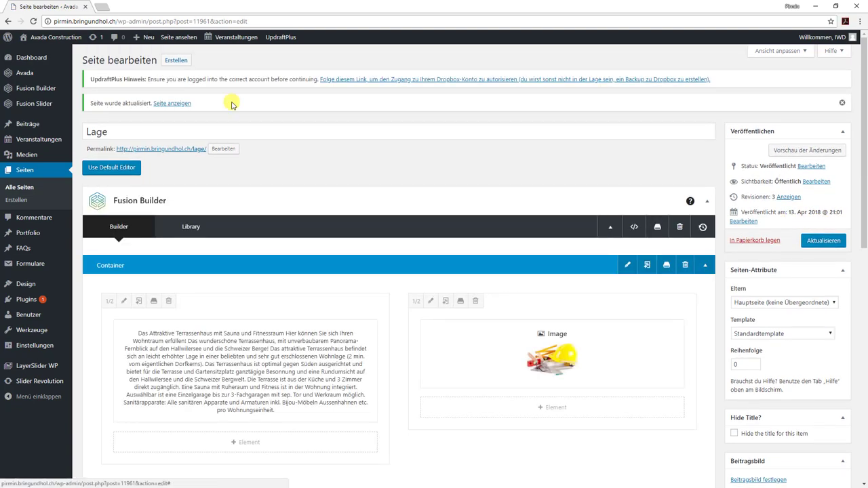
pyautogui.click(176, 40)
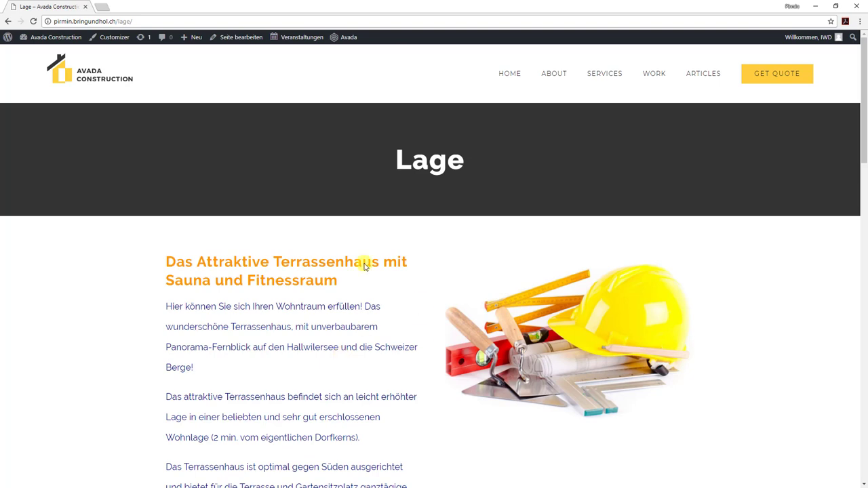
# - Return to editing the "Lage" page, move the image column ahead of the text column, and resize it to 1/4
pyautogui.click(229, 42)
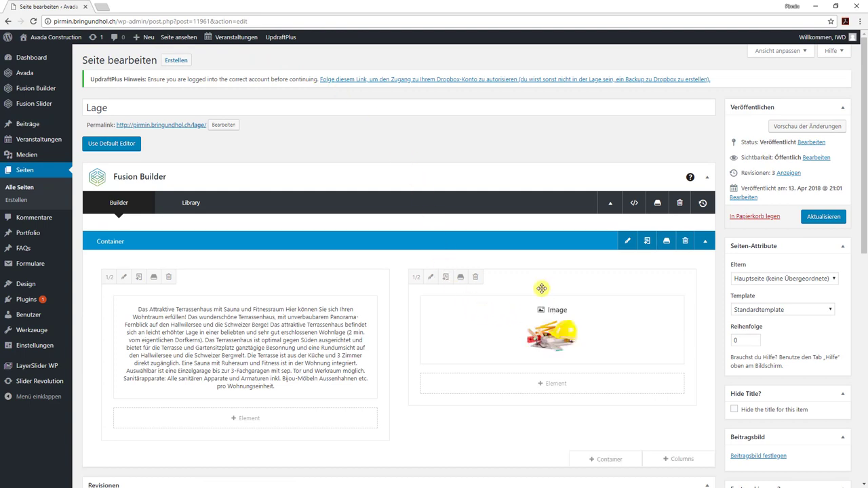
pyautogui.moveTo(545, 280); pyautogui.dragTo(240, 279)
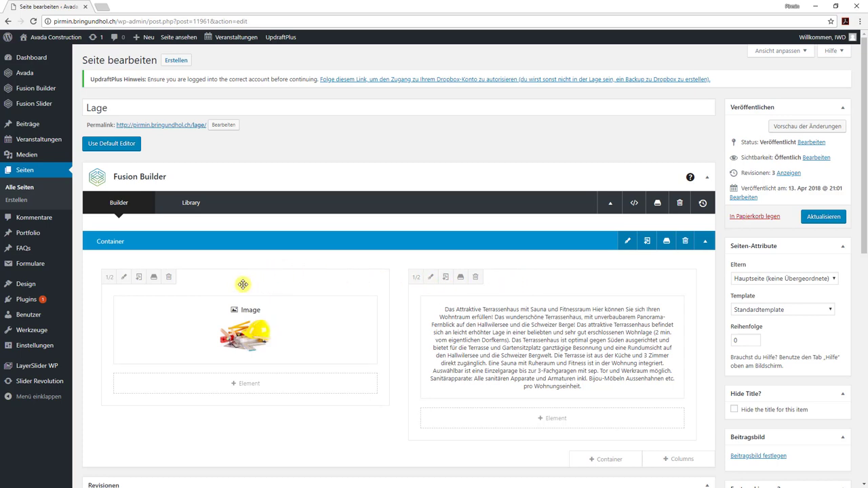
pyautogui.click(109, 279)
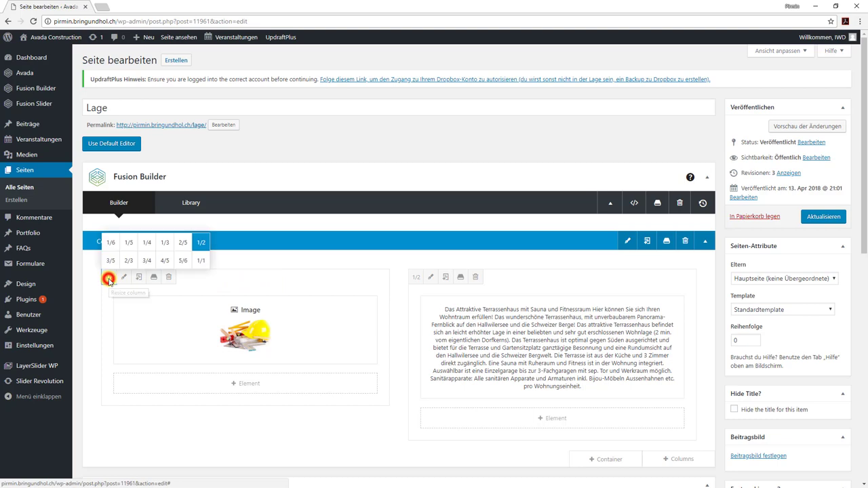
pyautogui.click(146, 243)
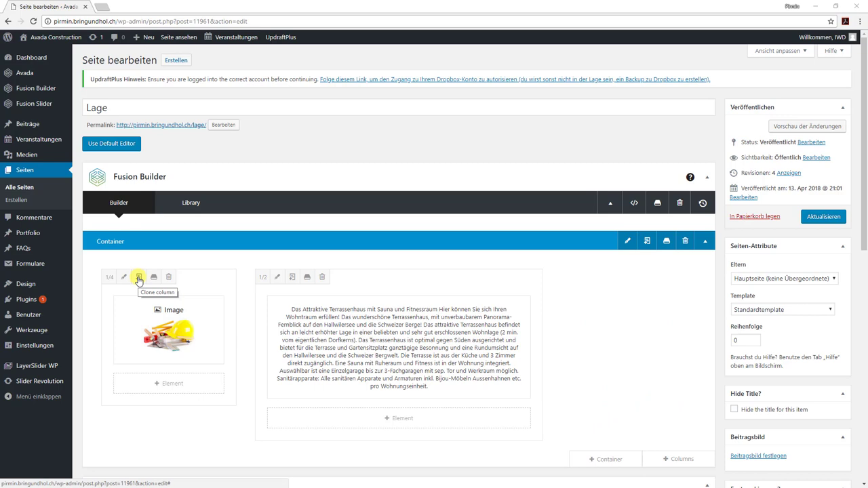
# - Clone the 1/4 image column and place the copy after the 1/2 text column
pyautogui.click(138, 278)
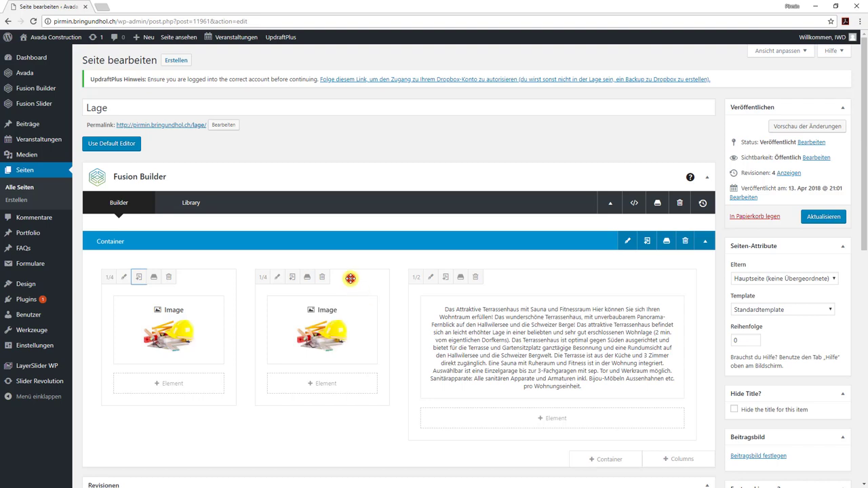
pyautogui.moveTo(350, 278)
pyautogui.mouseDown()
pyautogui.moveTo(525, 304)
pyautogui.moveTo(657, 305)
pyautogui.moveTo(668, 283)
pyautogui.moveTo(657, 278)
pyautogui.mouseUp()
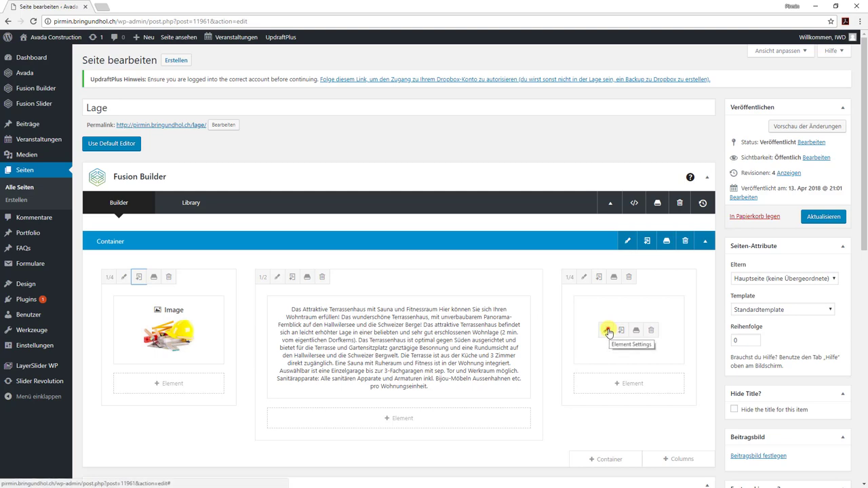
# - Replace the picture in the cloned column's Image element with project4-detail-image-2.jpg from the media library and save the element
pyautogui.click(607, 331)
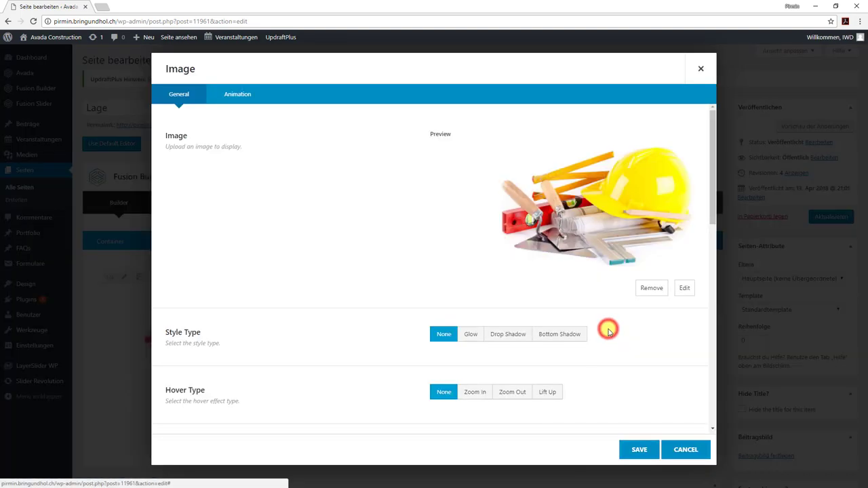
pyautogui.click(684, 289)
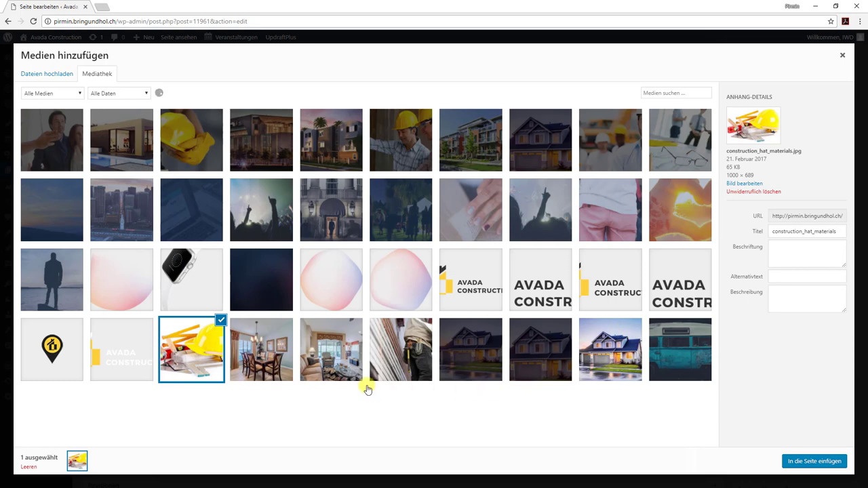
pyautogui.click(274, 340)
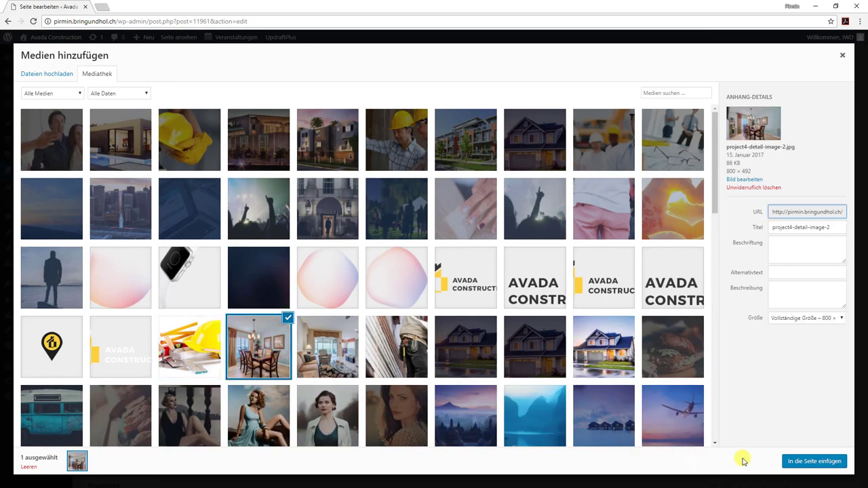
pyautogui.click(798, 462)
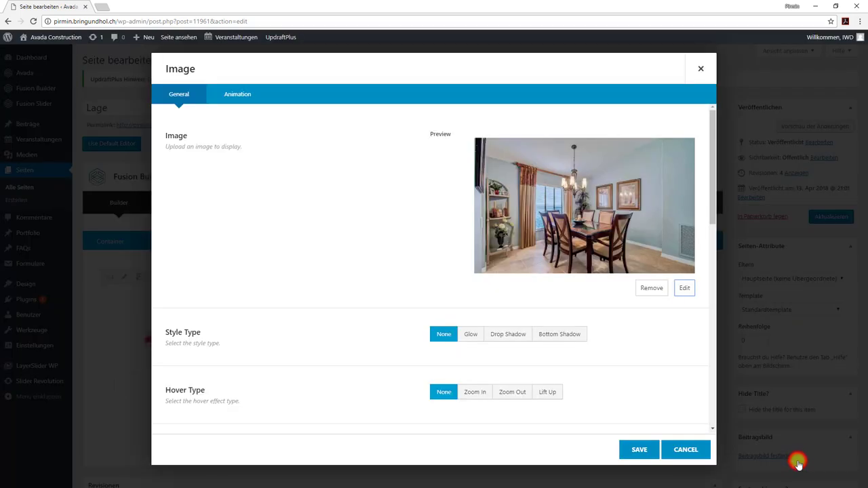
pyautogui.click(639, 449)
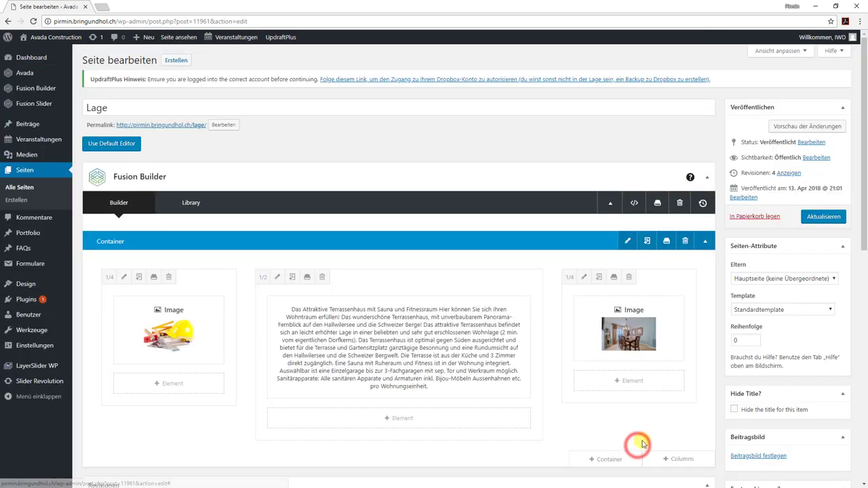
# - Update the "Lage" page and view the published three-column layout
pyautogui.click(817, 223)
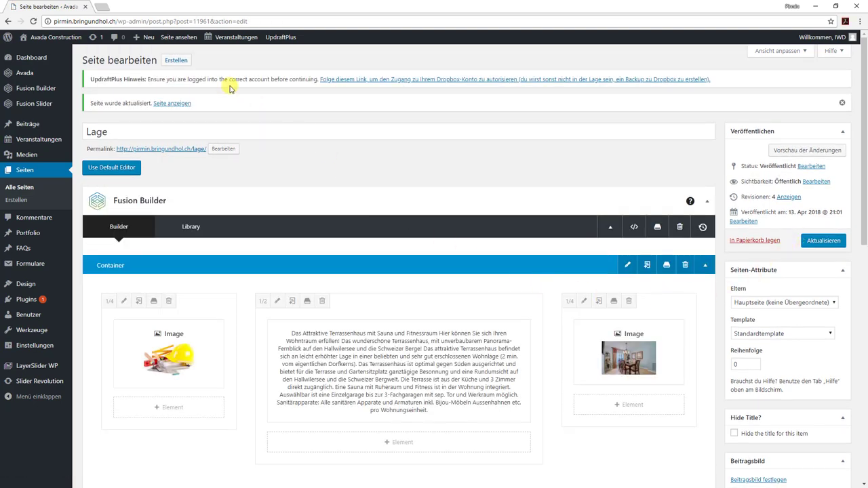
pyautogui.click(185, 37)
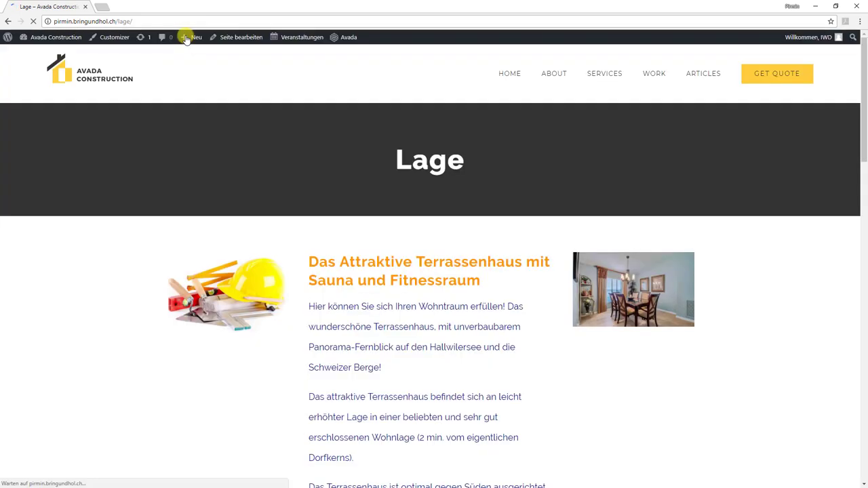